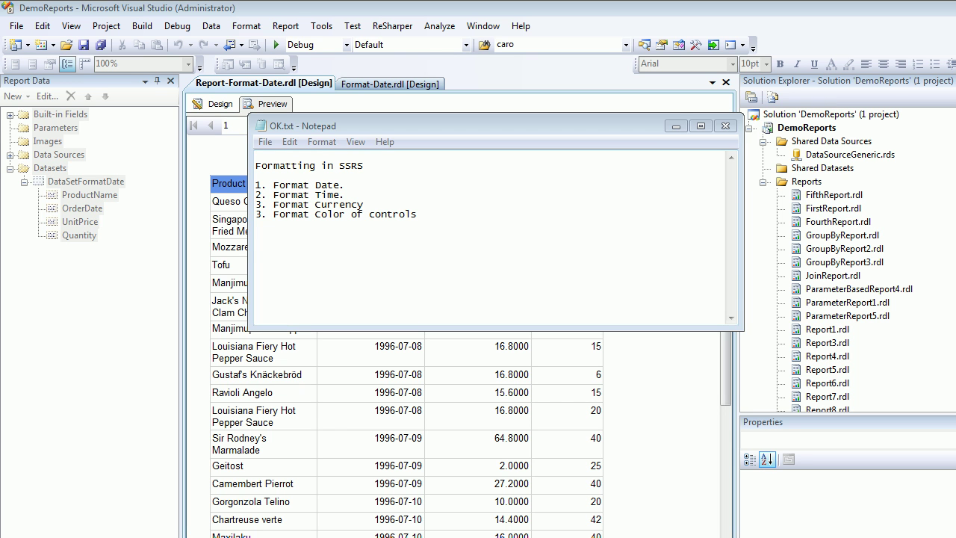
Step: Highlight the "2. Format Time." line in the notes and select the OrderDate cell in the report design
click(346, 195)
key(shift+Home)
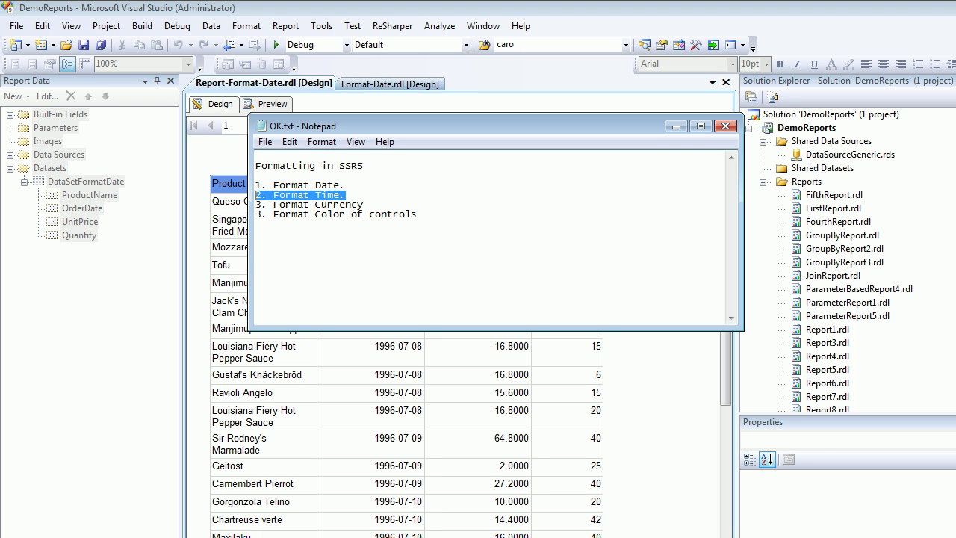
click(219, 104)
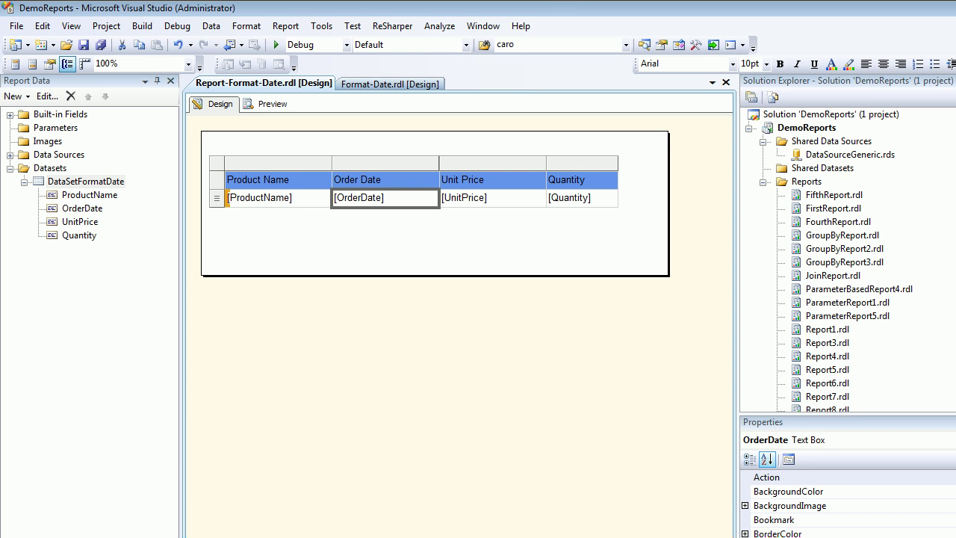
click(385, 190)
click(385, 198)
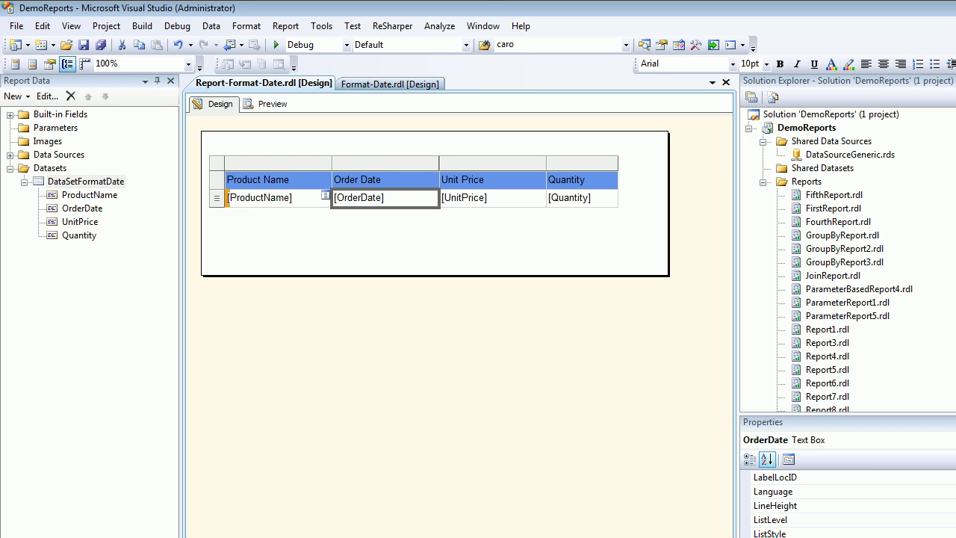
Step: Review the tables, columns and SQL statement of the DataSetFormatDate query
right_click(65, 182)
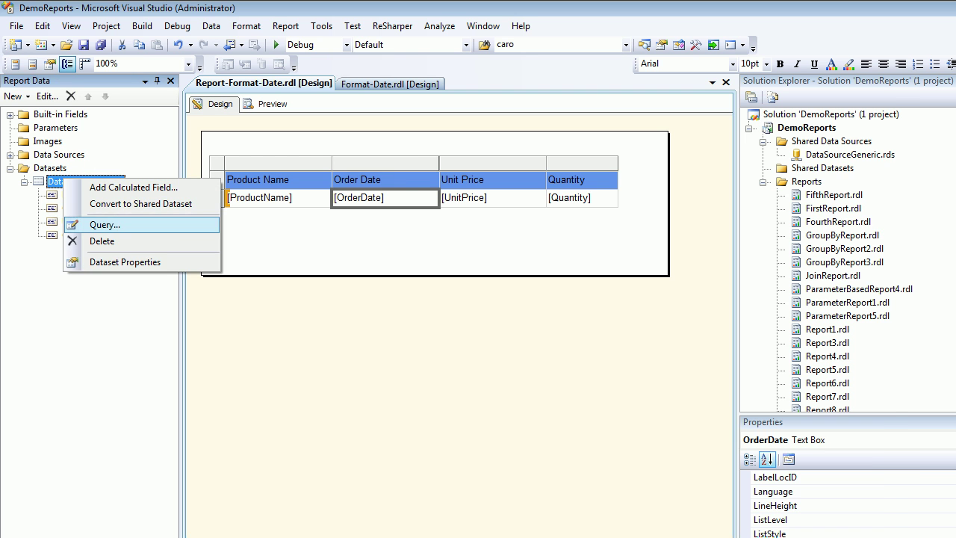
click(104, 225)
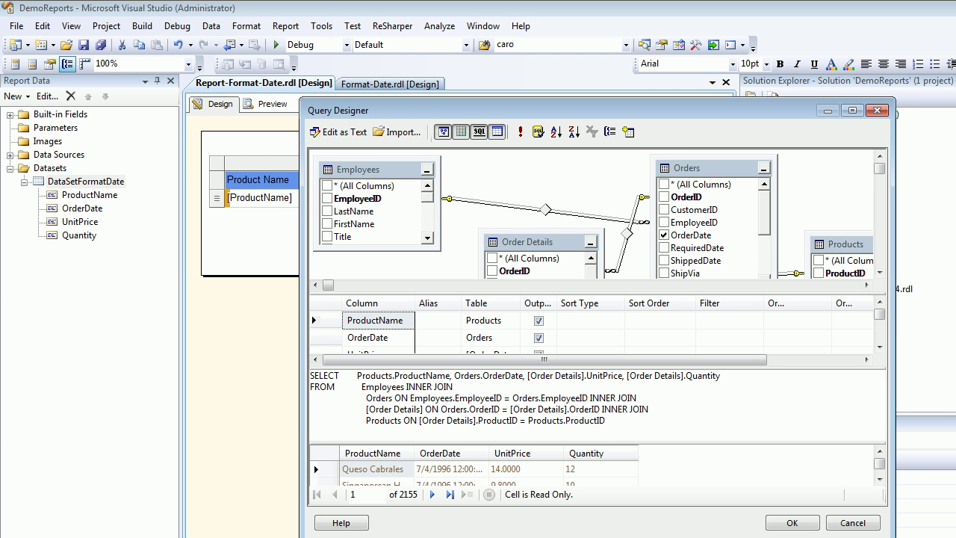
click(852, 110)
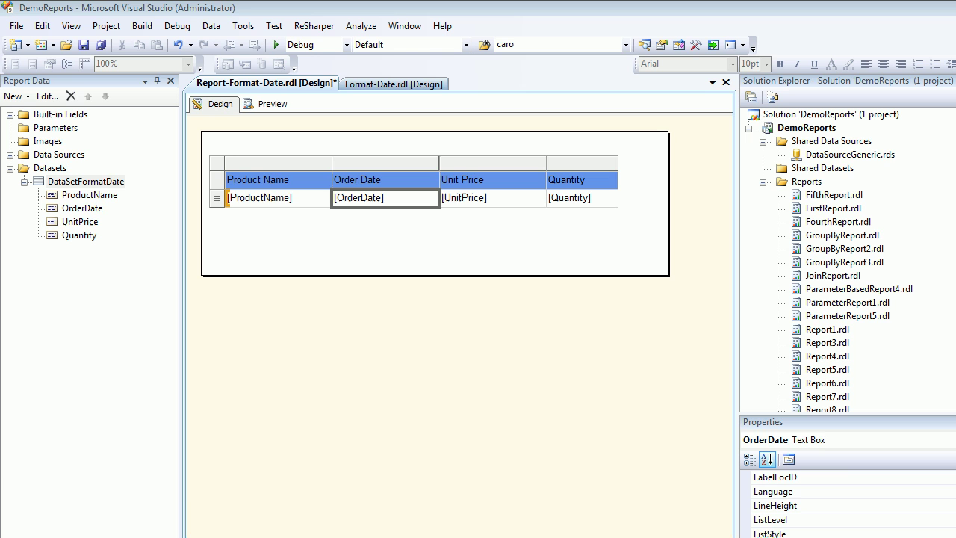
Step: Check the number and date formatting of the OrderDate text box in the report table
click(234, 172)
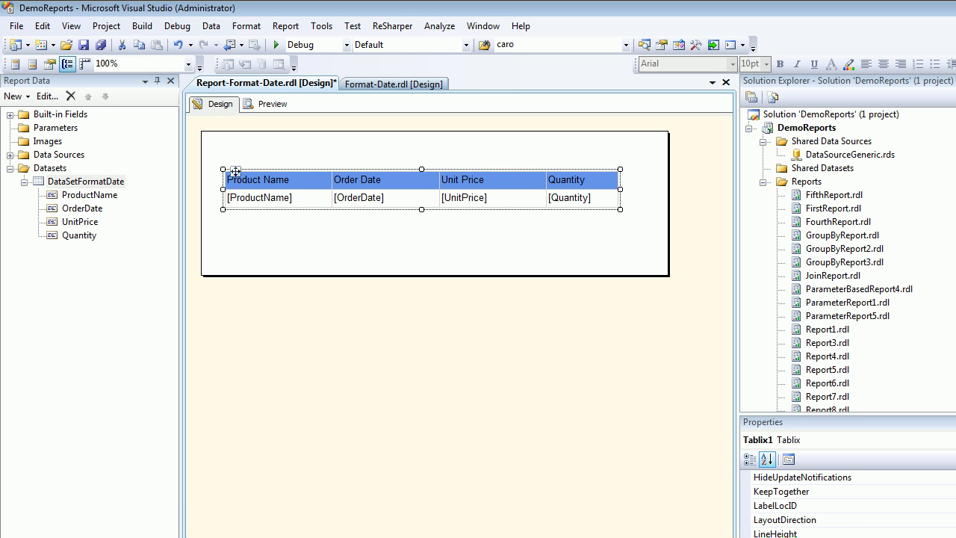
click(261, 197)
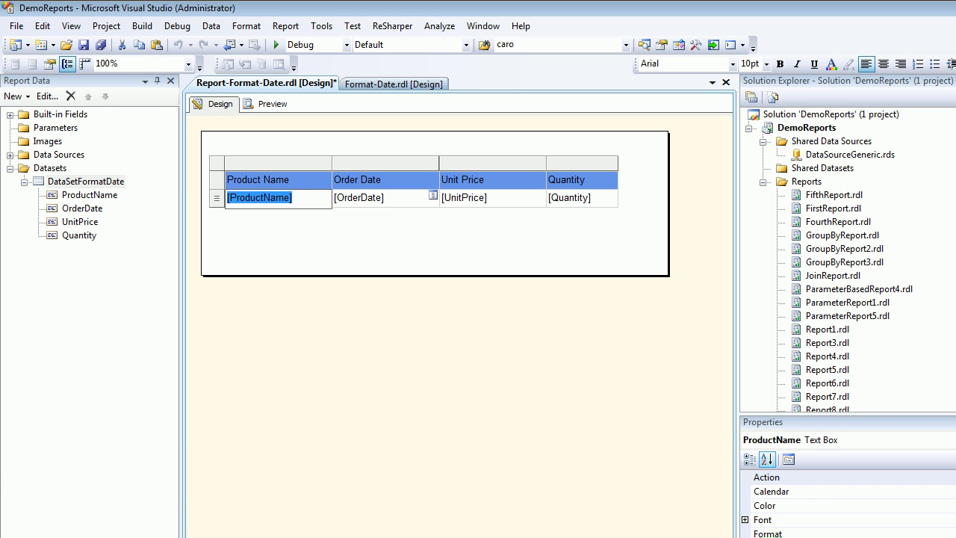
click(360, 198)
key(Escape)
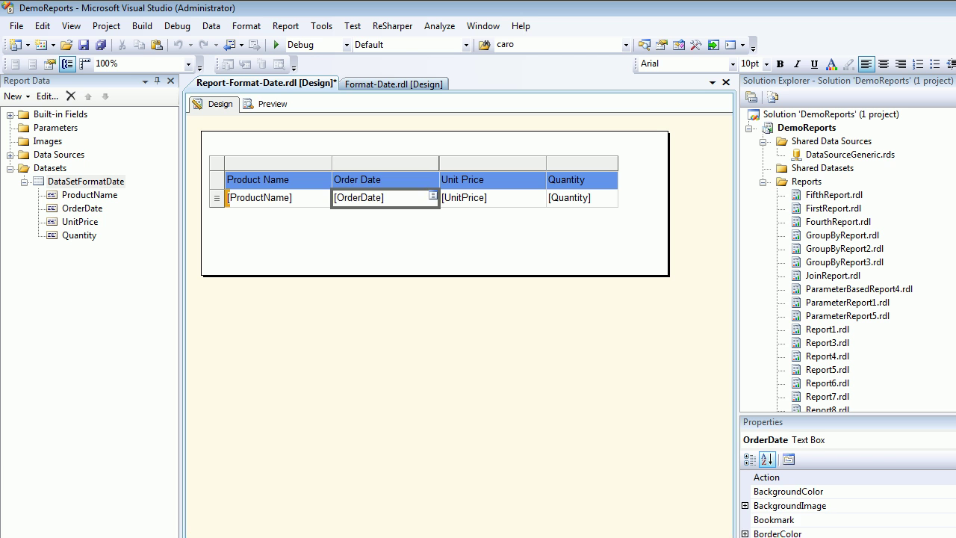
right_click(364, 201)
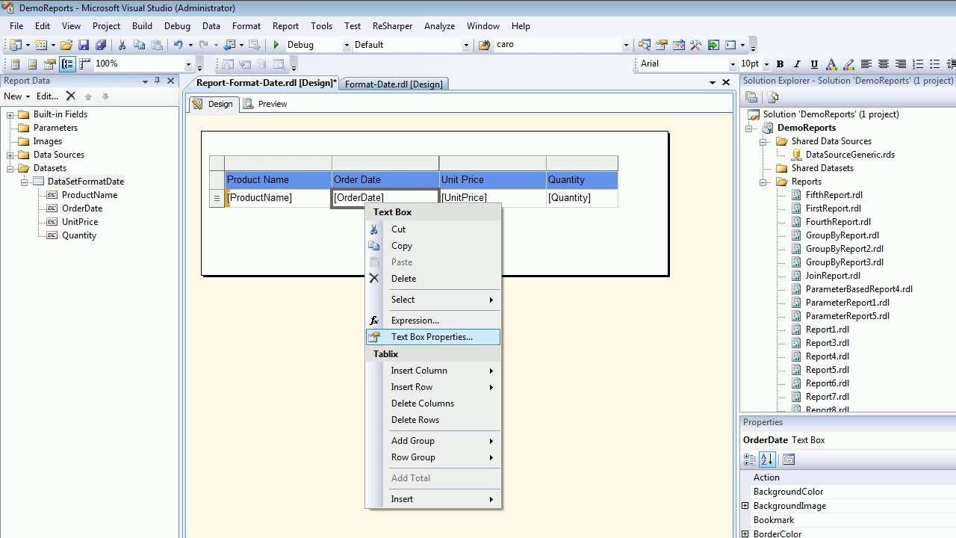
click(431, 337)
click(413, 182)
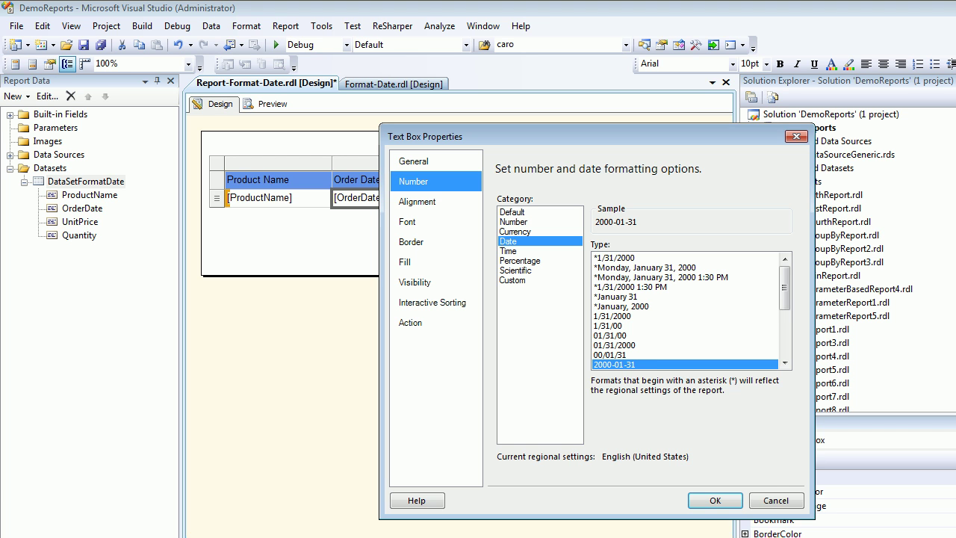
click(714, 501)
Step: Preview the report with its formatted order dates, save it and return to the design
click(270, 104)
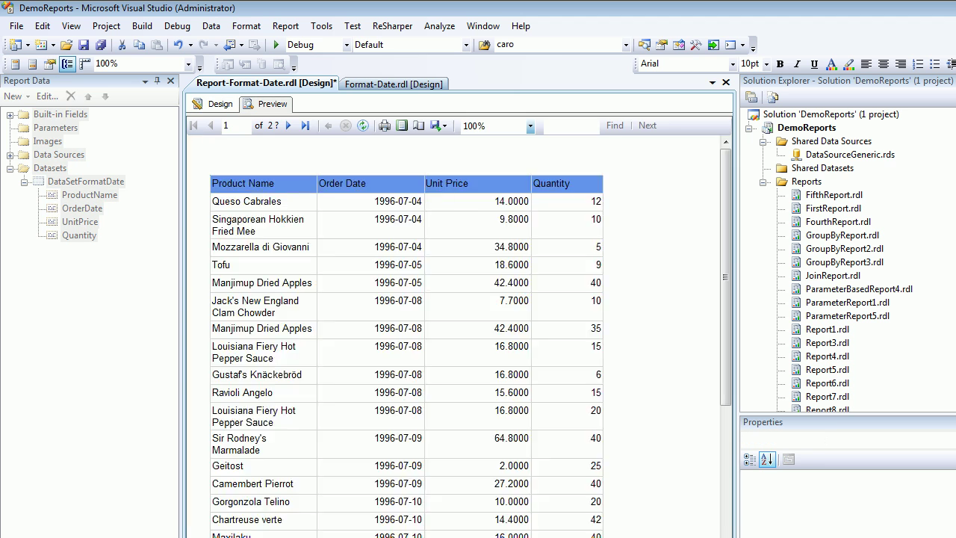
key(ctrl+s)
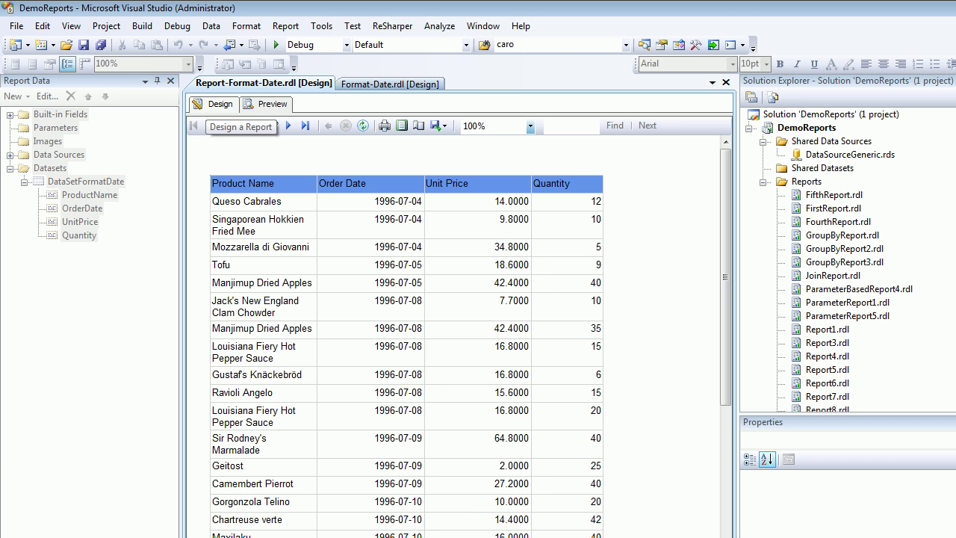
click(215, 104)
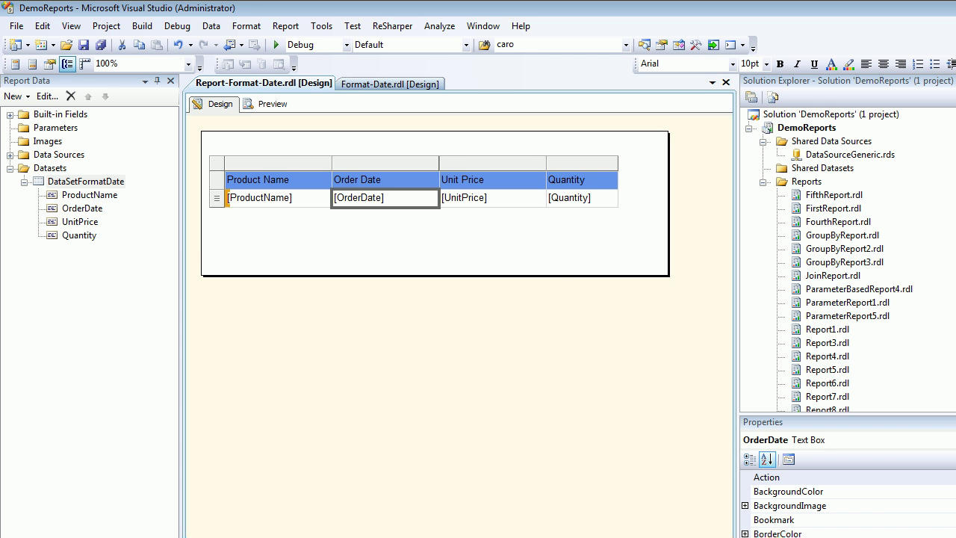
Step: Format the OrderDate text box as Time with the type 1/31/2000 1:30 PM and preview the report
right_click(430, 195)
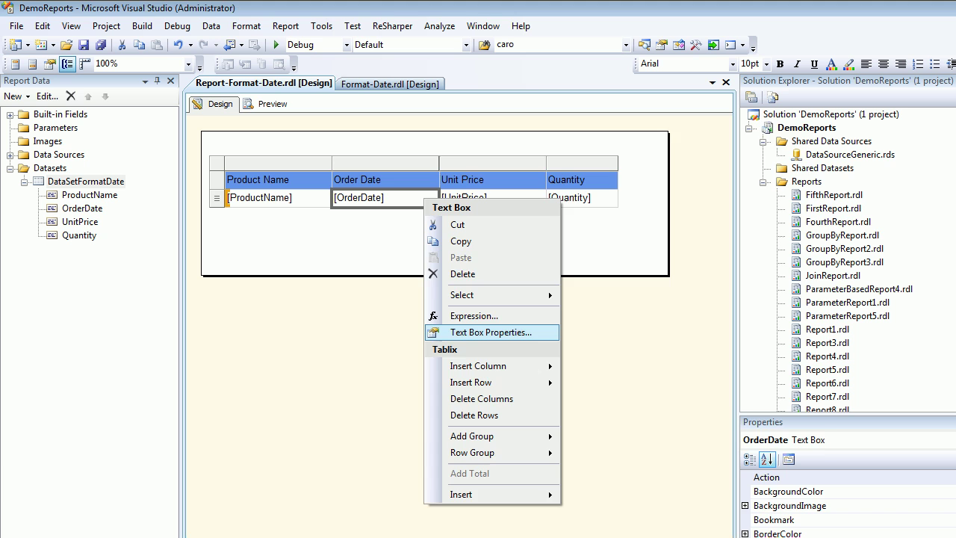
click(491, 332)
click(413, 182)
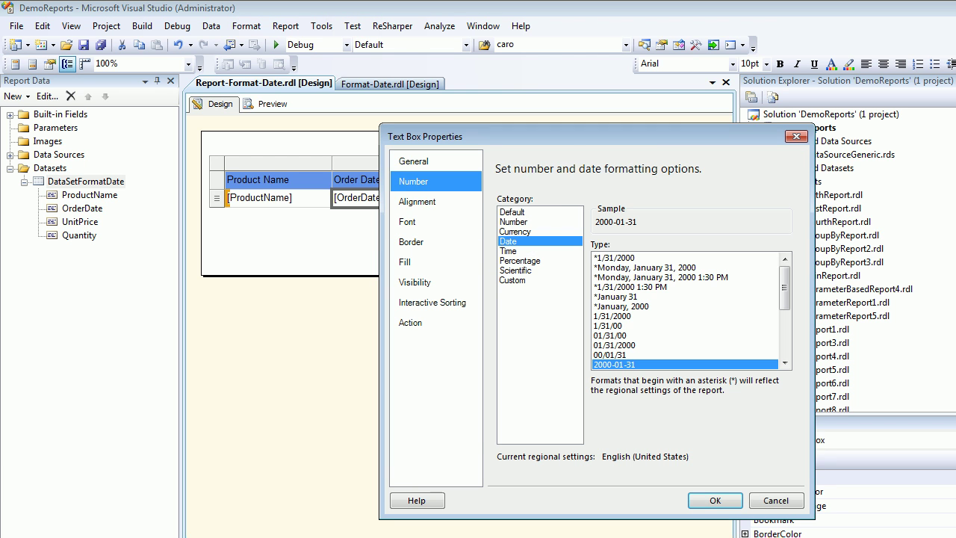
click(508, 251)
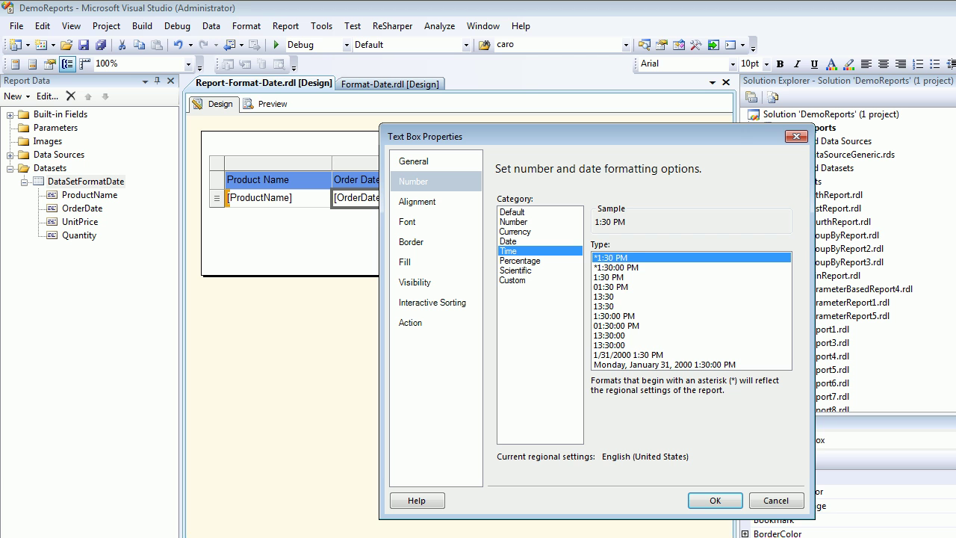
click(629, 355)
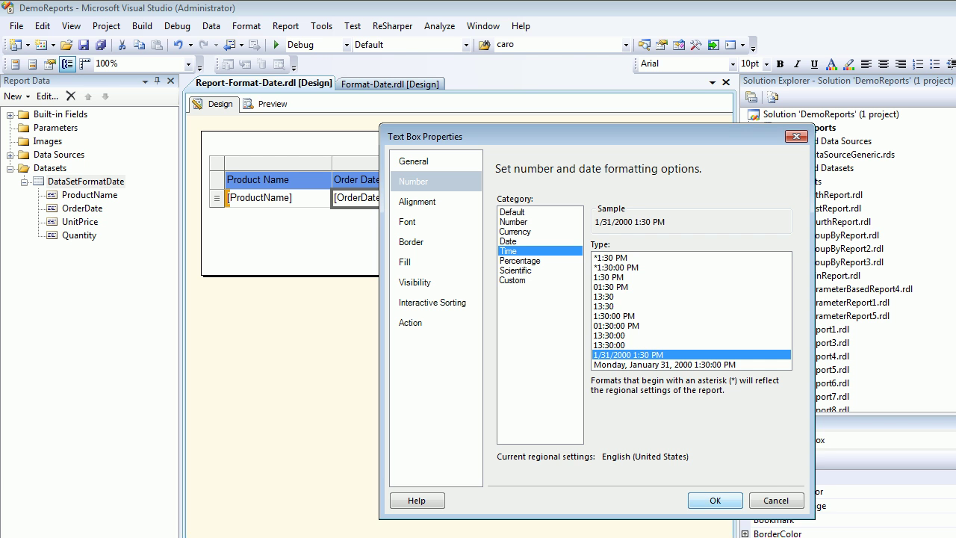
click(714, 500)
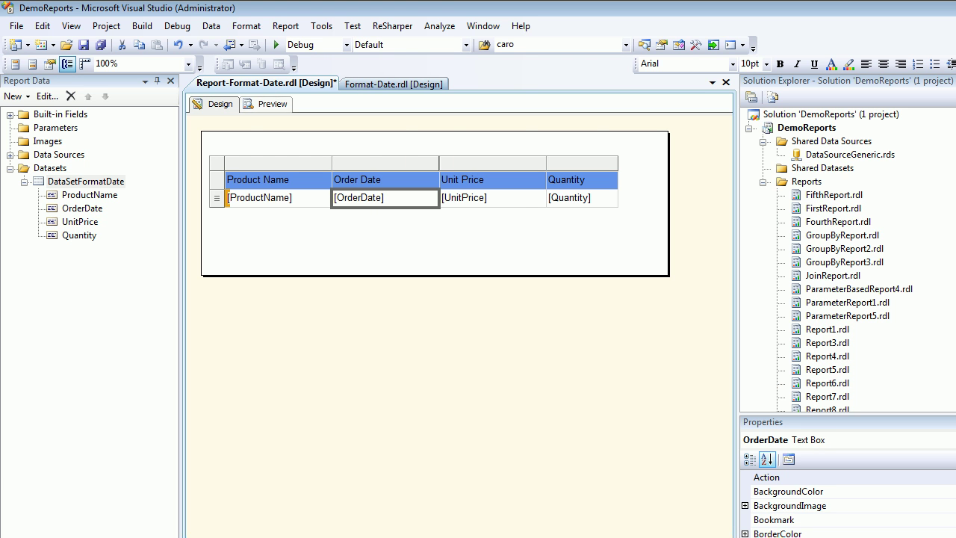
click(272, 104)
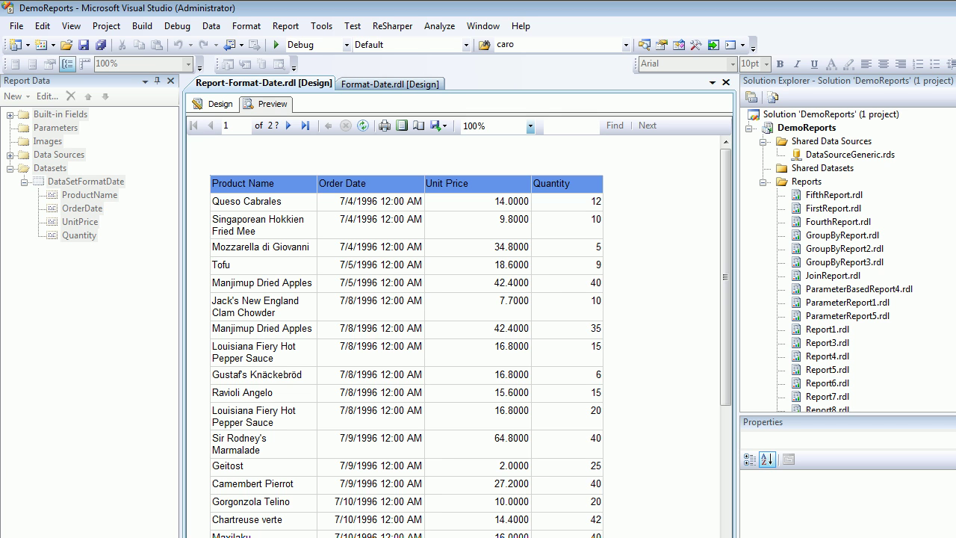
click(218, 103)
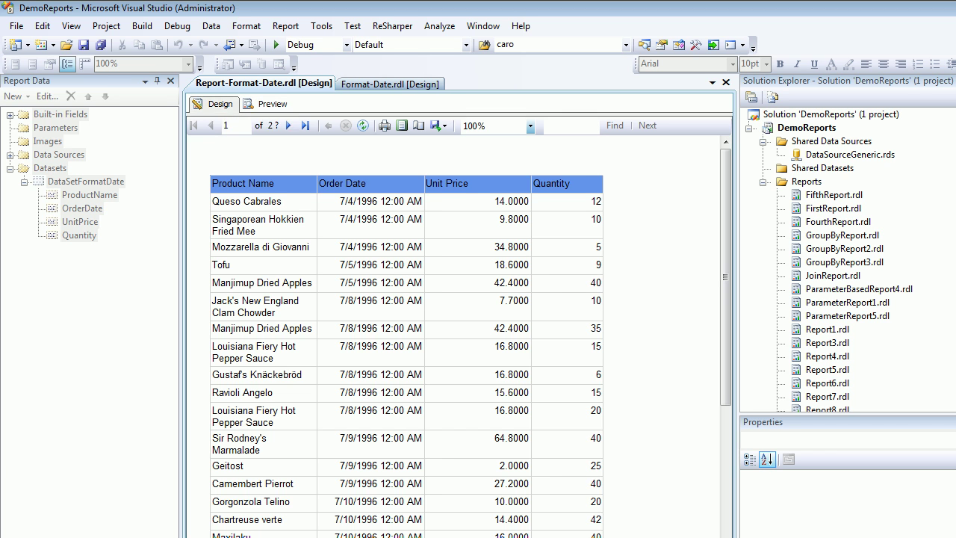
Step: Add a new empty report named Report-Time.rdl to the project's Reports folder
right_click(807, 181)
mouse_move(859, 210)
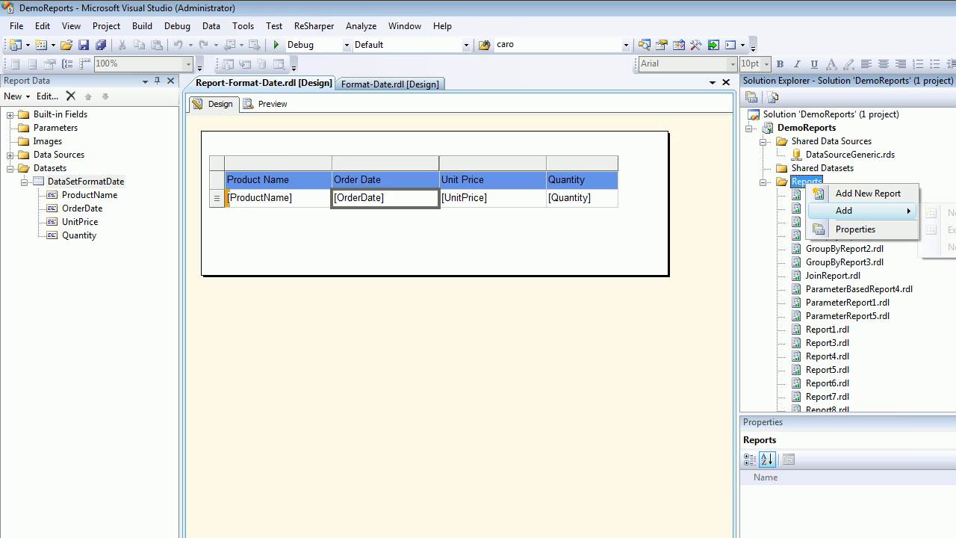
click(942, 213)
click(691, 205)
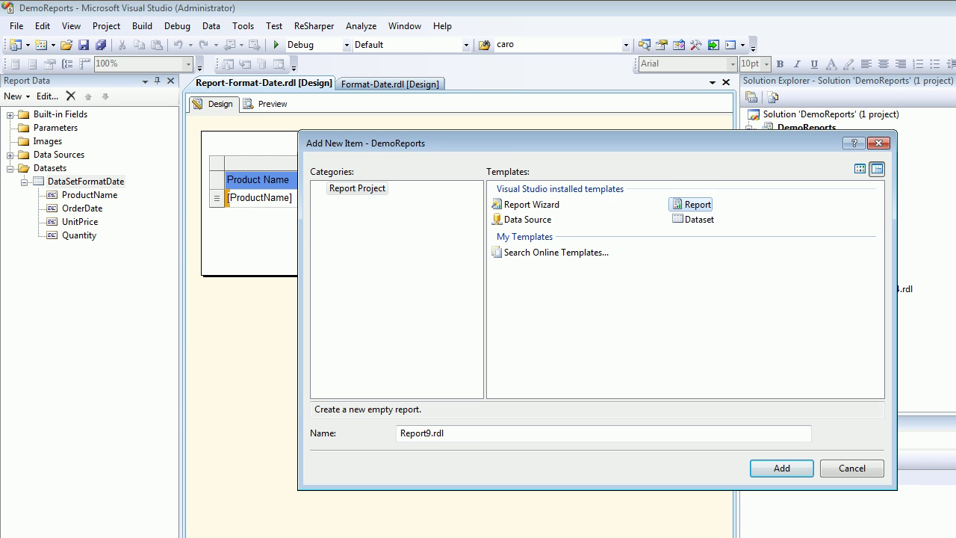
click(431, 433)
key(BackSpace)
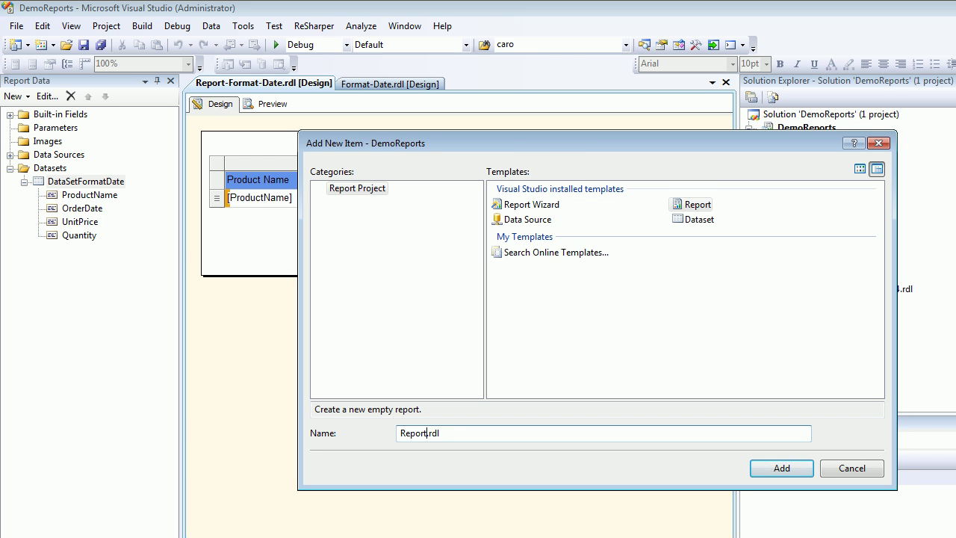
text(-Time)
key(Return)
Step: Add a dataset named DataSetTime to the new report, using a dataset embedded in the report
right_click(44, 168)
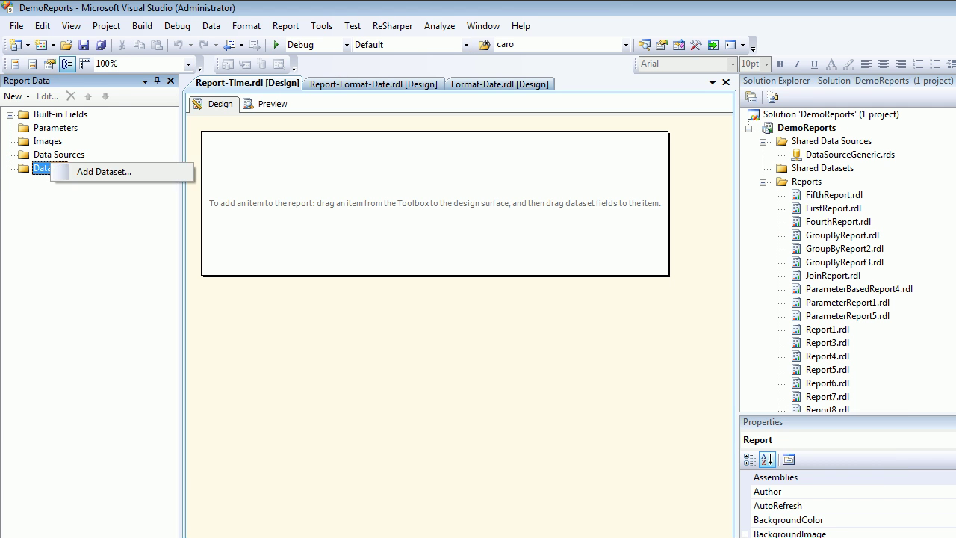
click(104, 171)
click(517, 174)
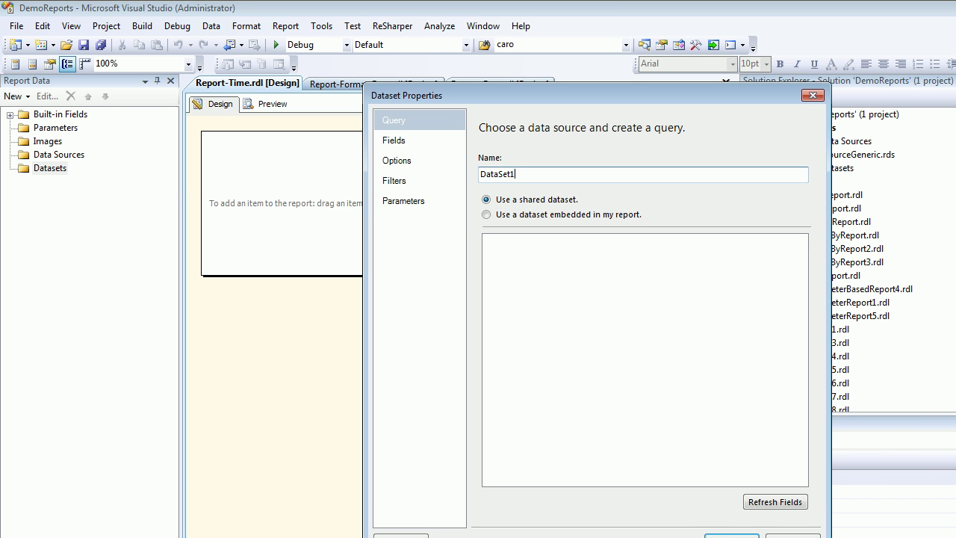
key(BackSpace)
text(Empl)
key(BackSpace)
key(BackSpace)
key(BackSpace)
key(BackSpace)
text(Time)
click(486, 214)
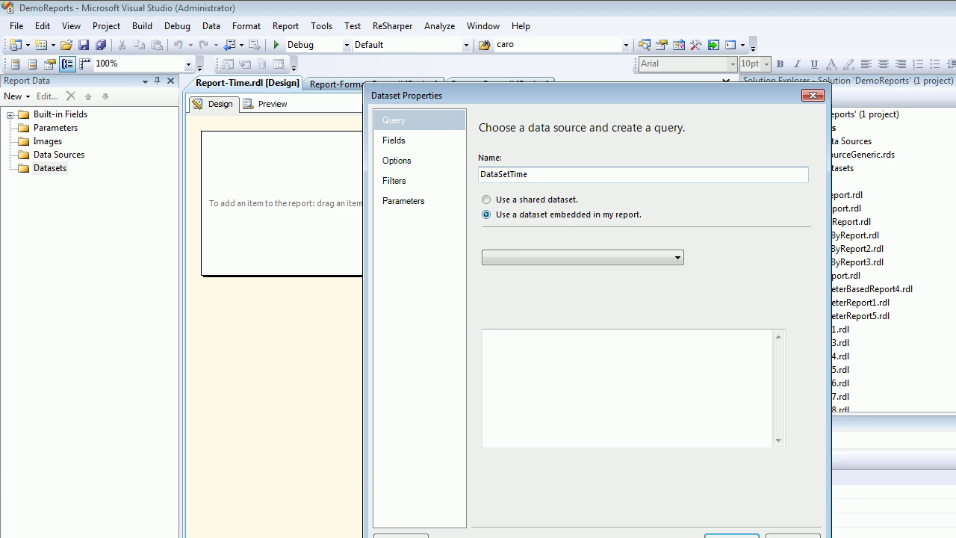
Step: Create a data source named DataSourceGeneric for the dataset, referencing the shared data source DataSourceGeneric
click(711, 257)
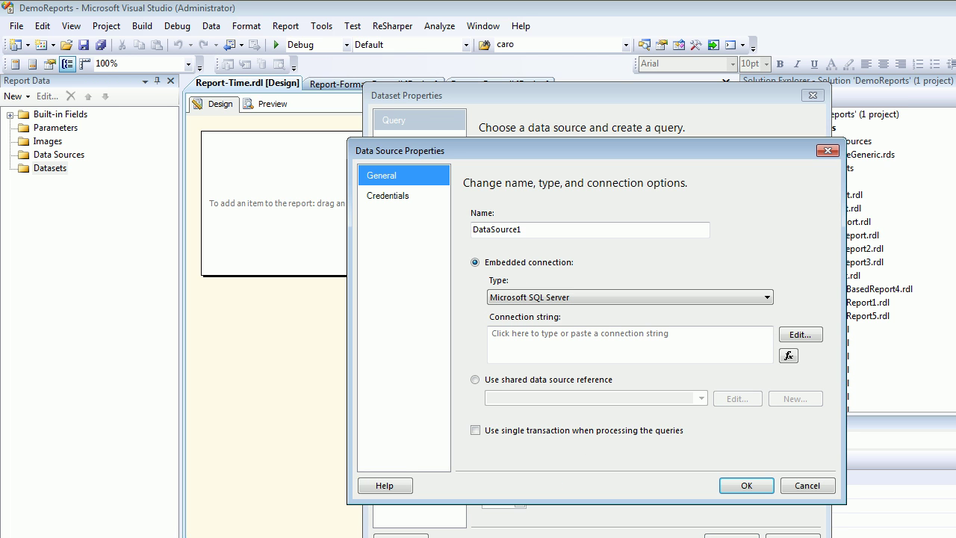
click(590, 398)
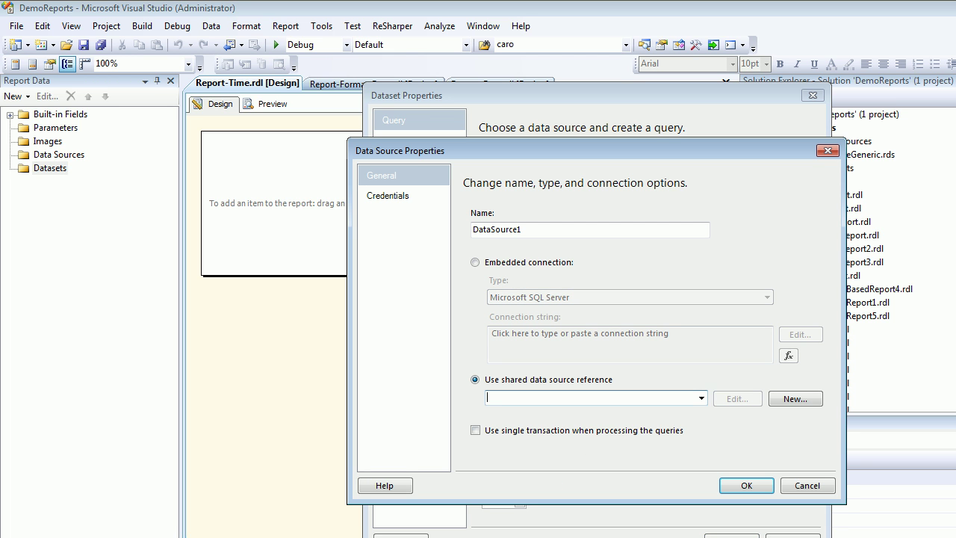
click(701, 398)
click(523, 411)
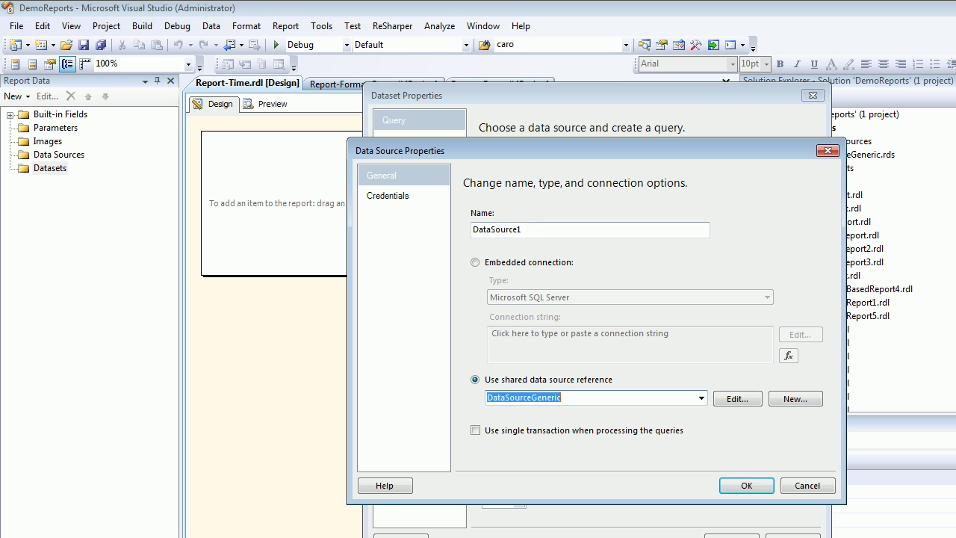
click(537, 229)
key(BackSpace)
text(Generic)
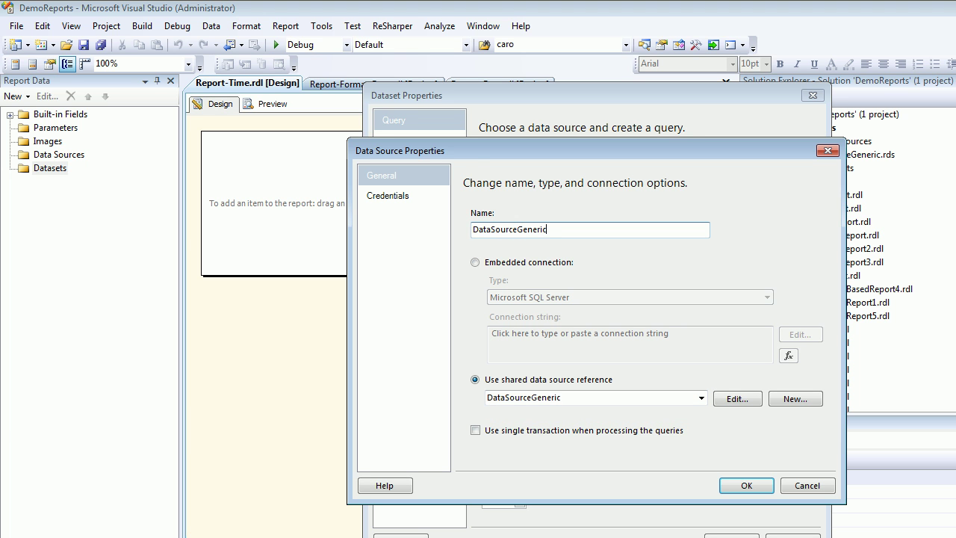
key(Return)
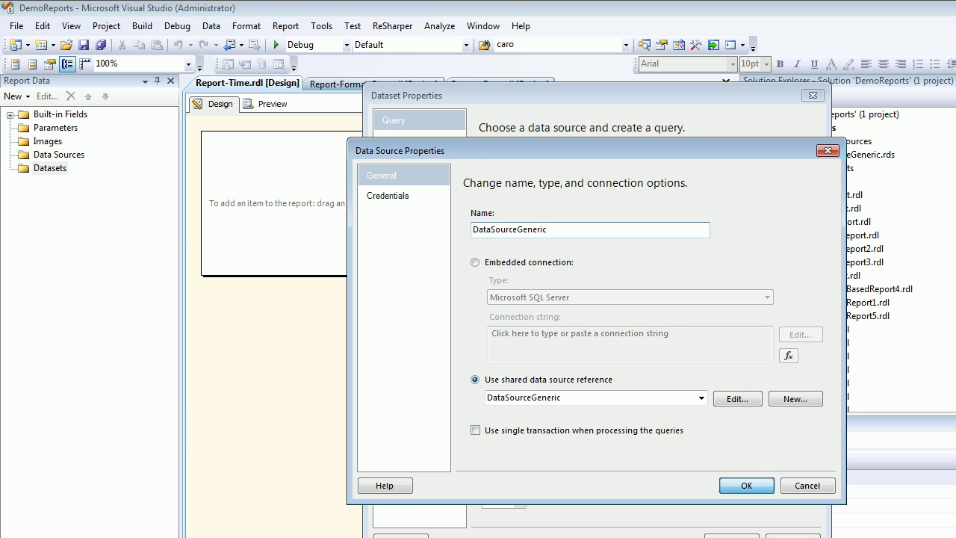
Step: Accept the data source and add the Employees table to the dataset's query in the Query Designer
click(496, 351)
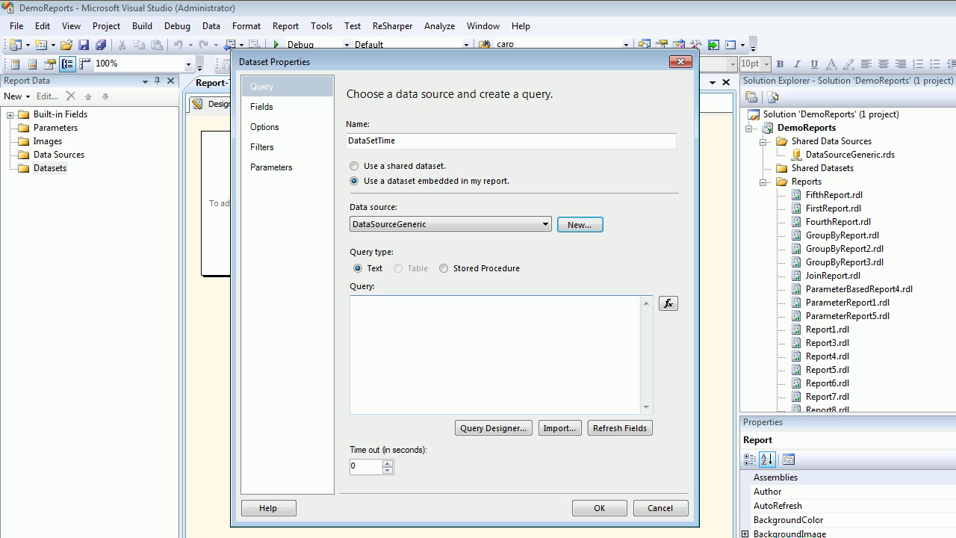
click(493, 428)
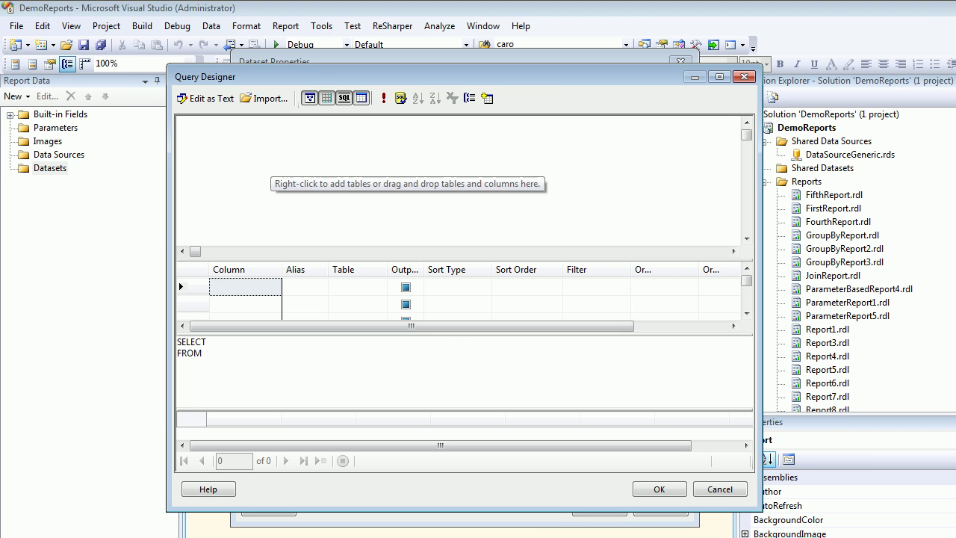
click(383, 98)
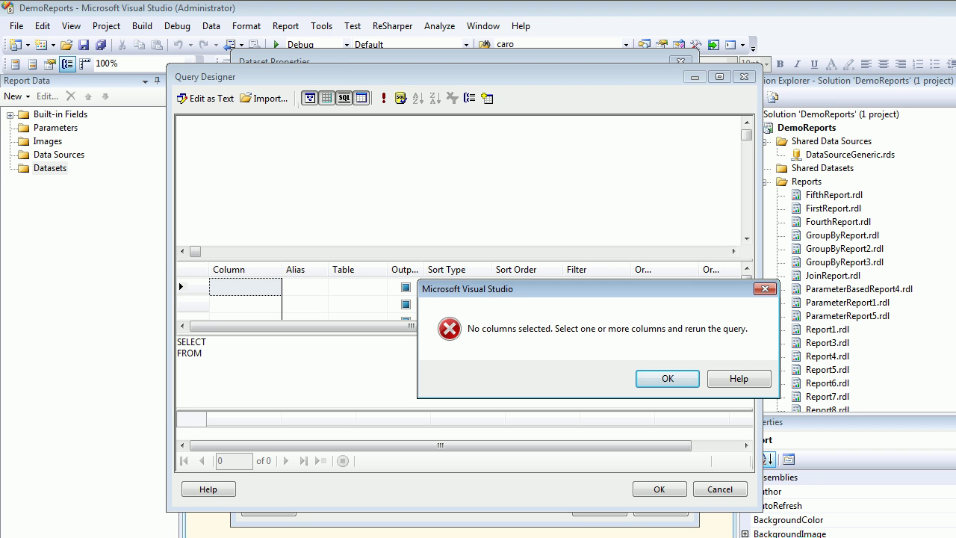
key(Return)
right_click(354, 145)
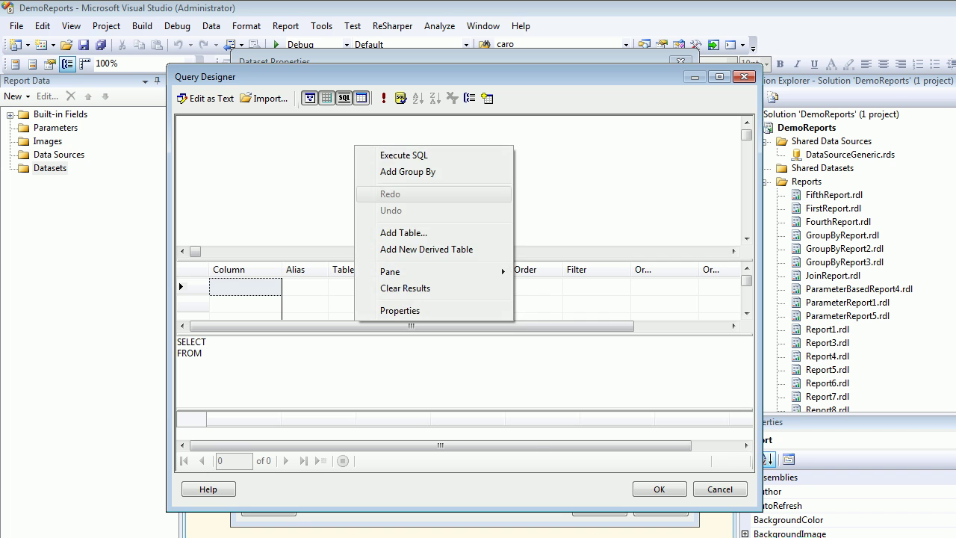
click(396, 233)
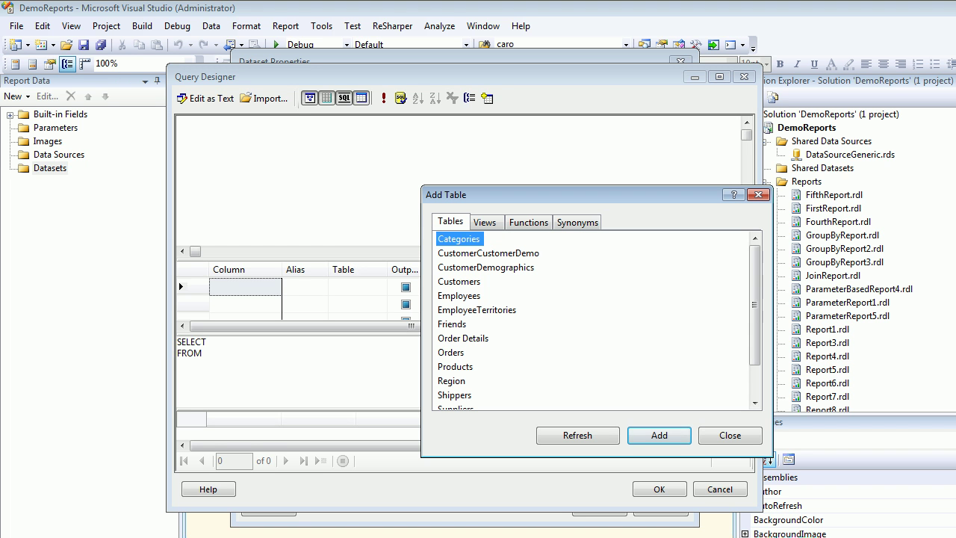
double_click(459, 296)
key(Escape)
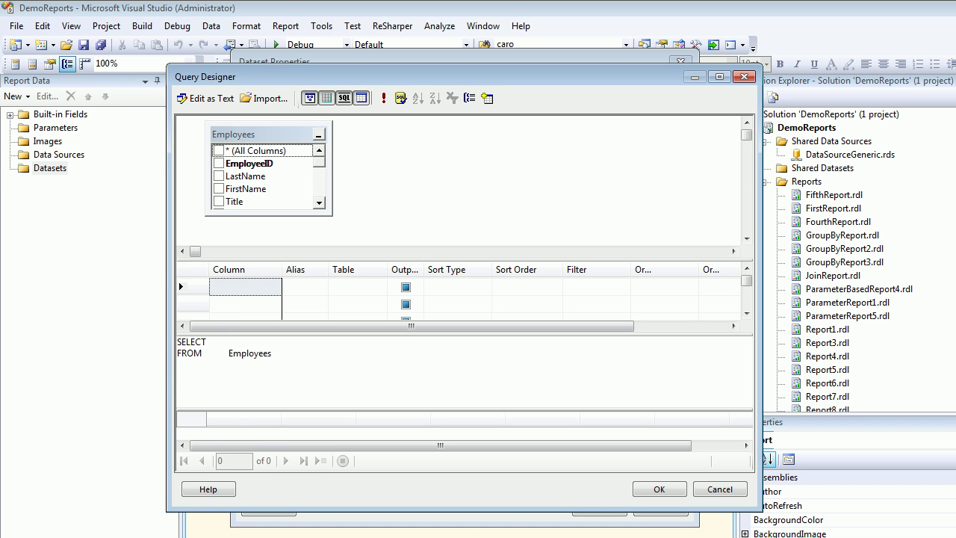
Step: Include the EmployeeID, LastName, FirstName and HireDate columns of the Employees table in the query
click(219, 162)
click(219, 175)
click(219, 188)
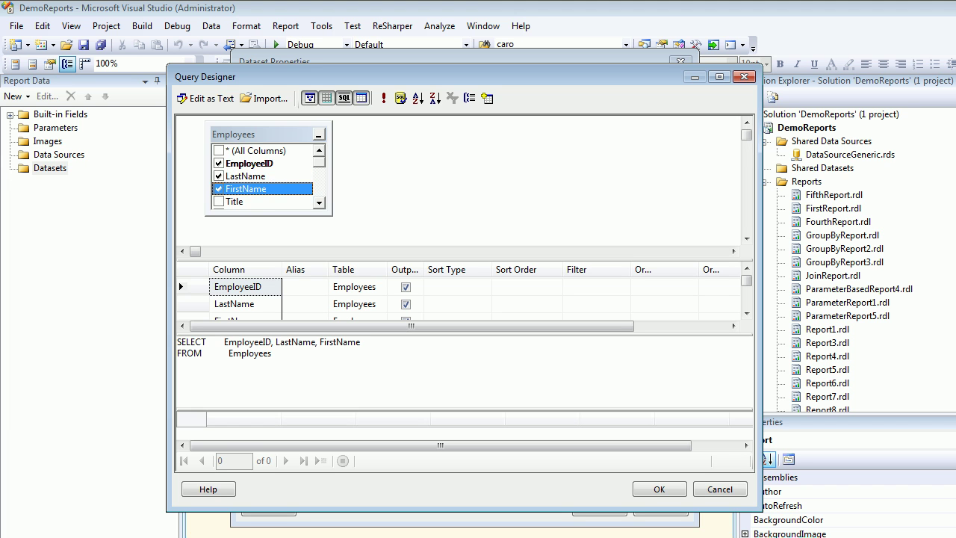
drag(295, 216, 295, 244)
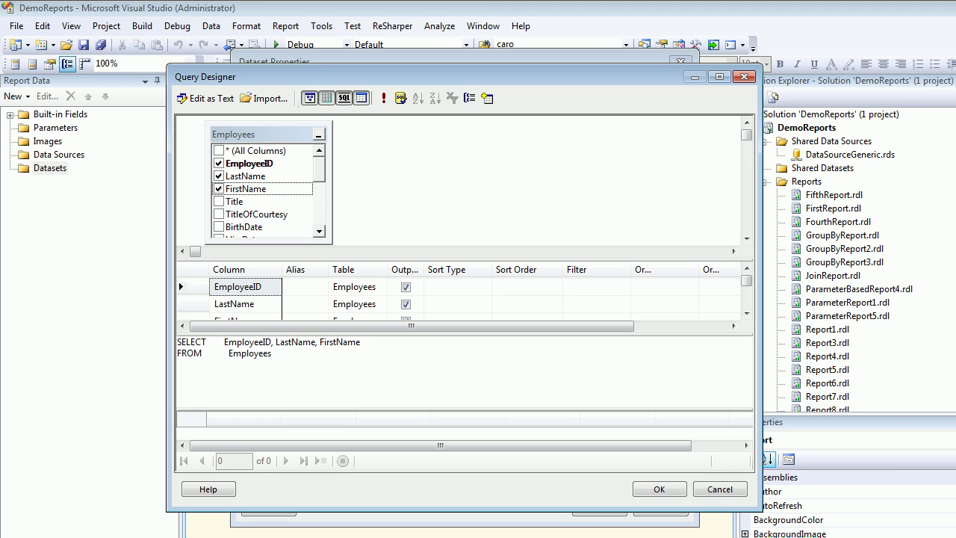
scroll(261, 194, down, 2)
click(219, 213)
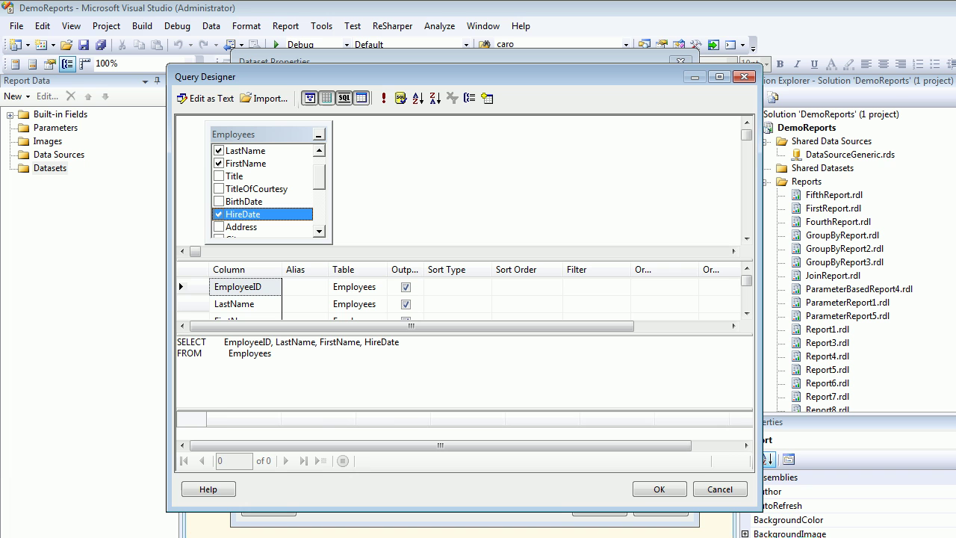
Step: Run the Employees query, then accept it and finish the DataSetTime dataset
click(384, 98)
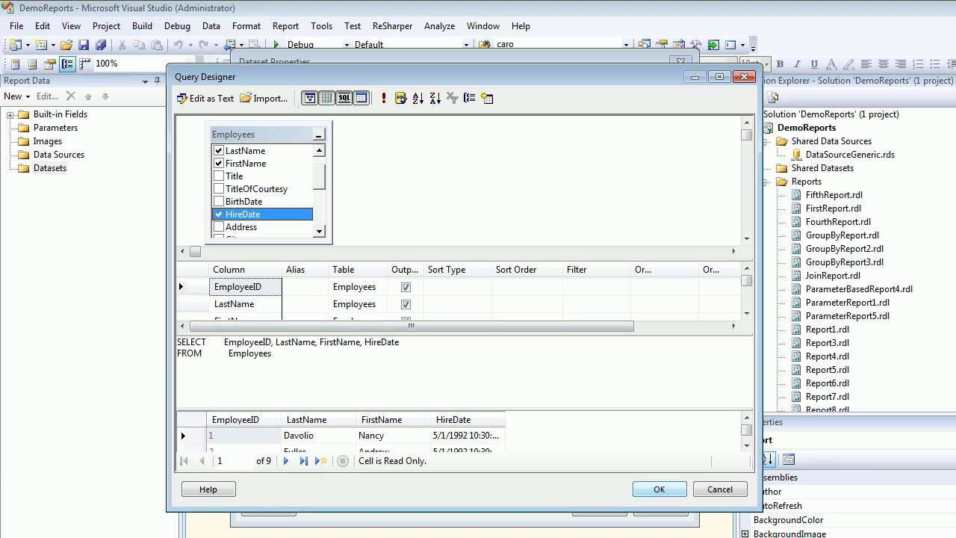
click(659, 489)
key(Return)
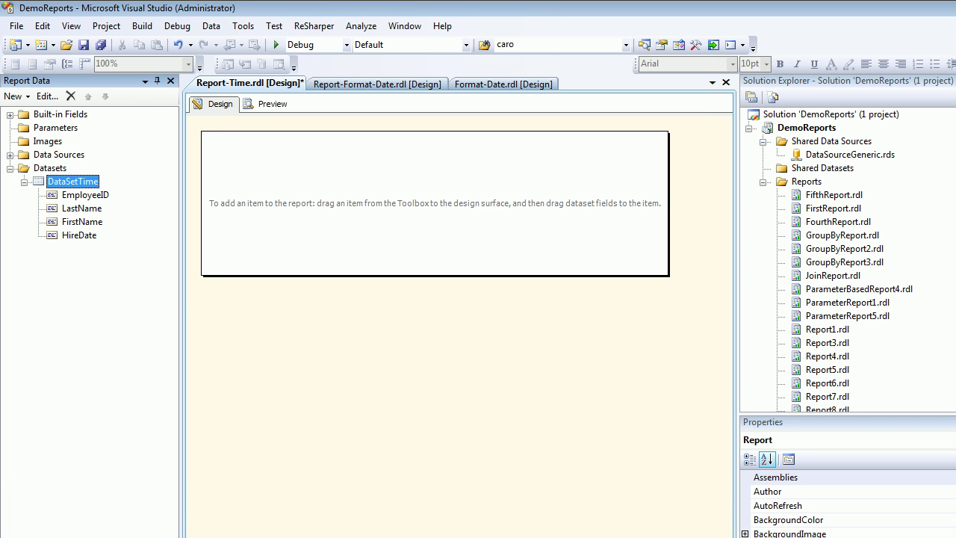
Step: Insert a table into the body of the Report-Time report
key(ctrl+alt+x)
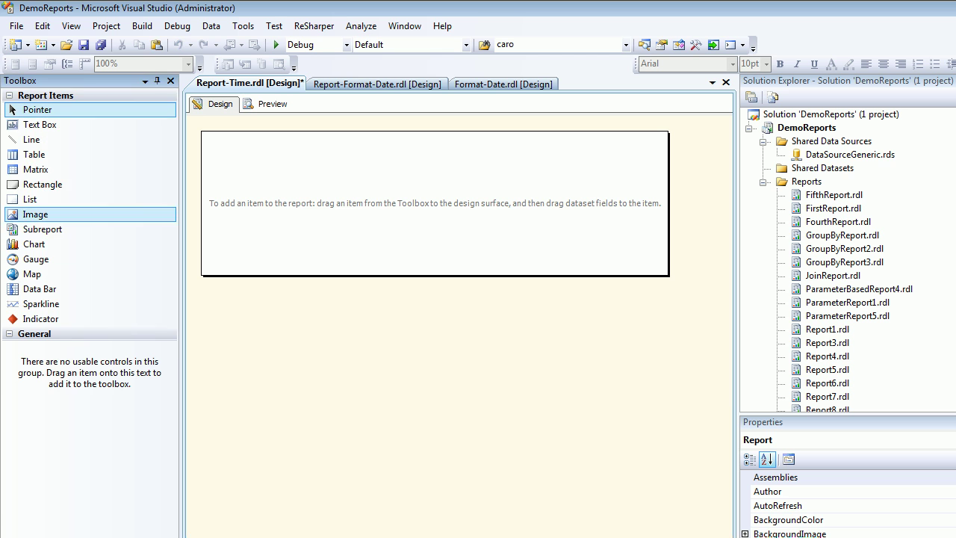
double_click(34, 154)
drag(34, 153, 224, 175)
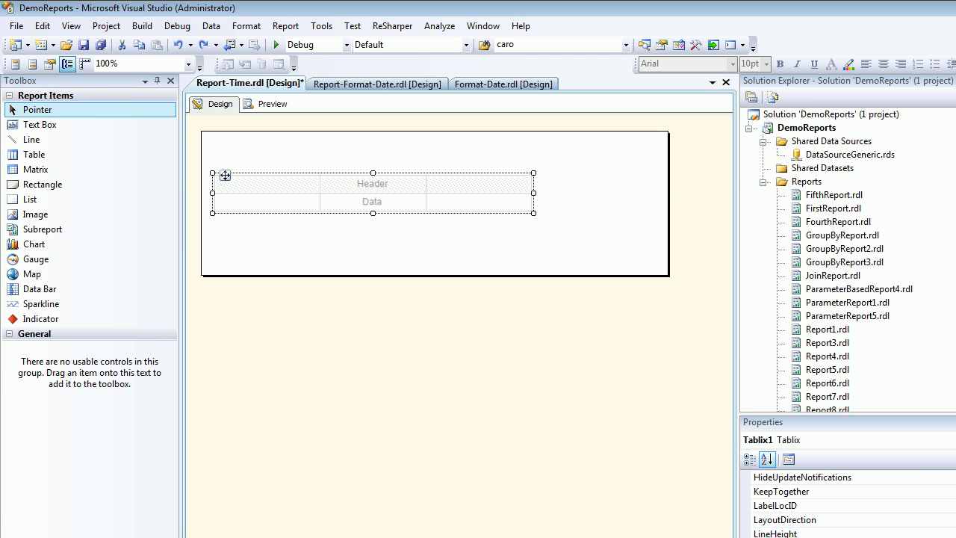
Step: Fill the table's three columns with the EmployeeID, FirstName and LastName fields, in that order
key(ctrl+alt+d)
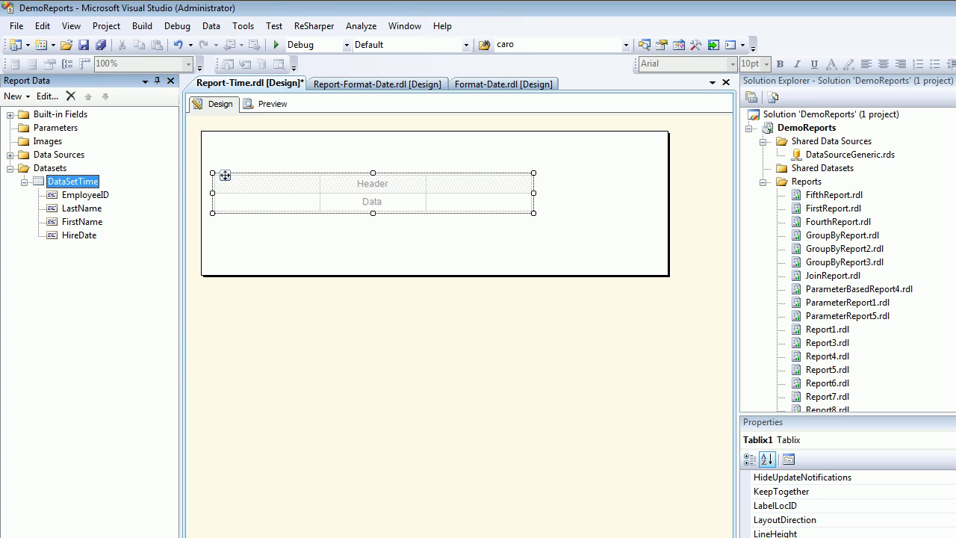
drag(85, 195, 254, 201)
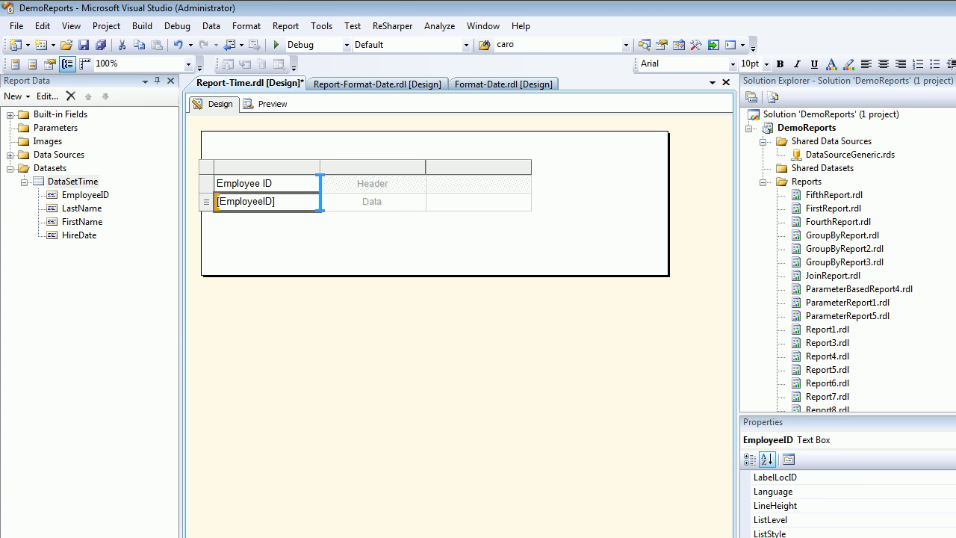
drag(82, 208, 478, 202)
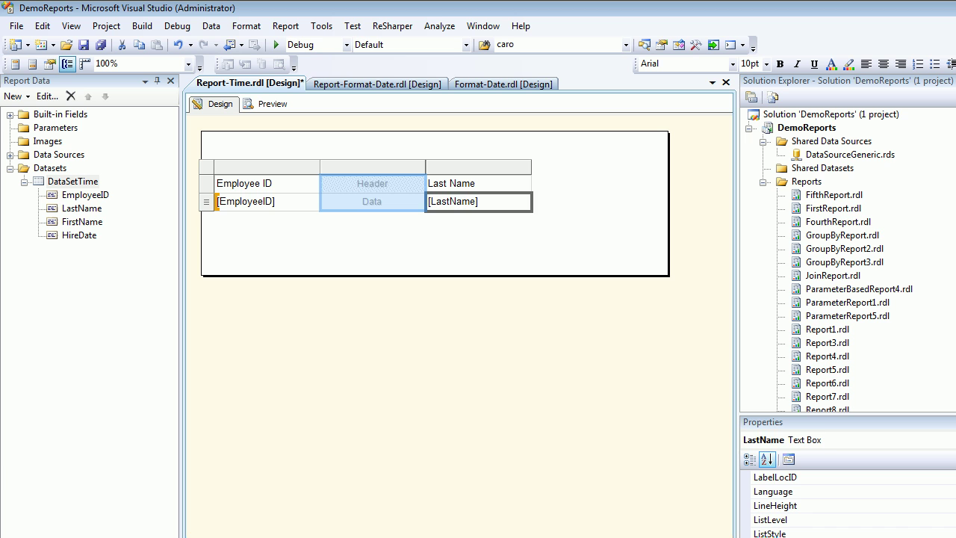
drag(372, 196, 372, 200)
Step: Add a column to the right of Last Name and place the HireDate field in it
right_click(497, 170)
mouse_move(567, 181)
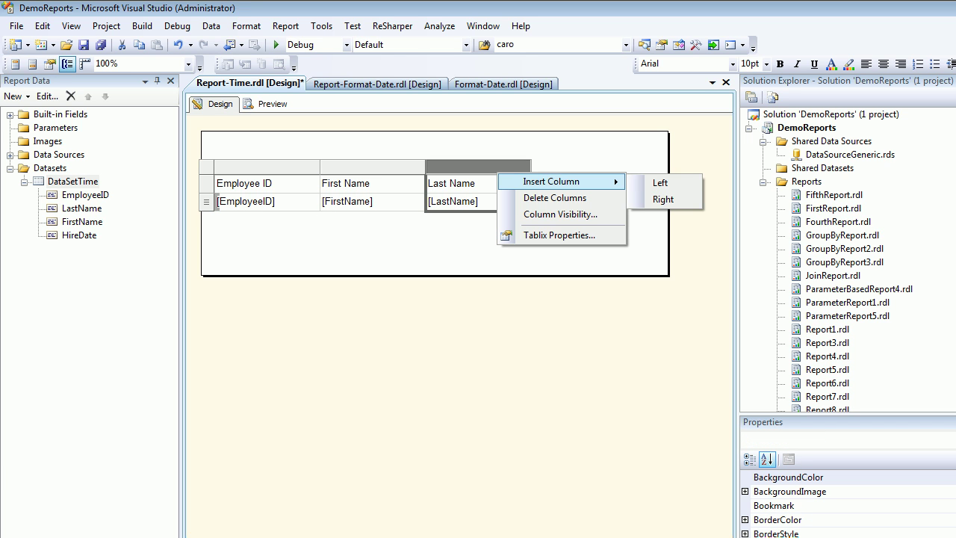
click(663, 199)
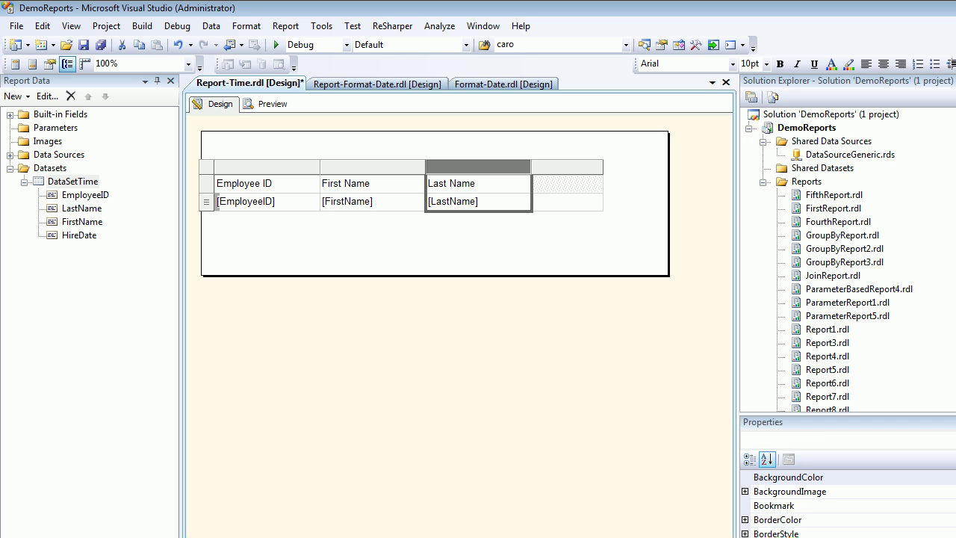
drag(79, 235, 568, 201)
Step: Give the table's header row a tan background color and save the report
click(206, 183)
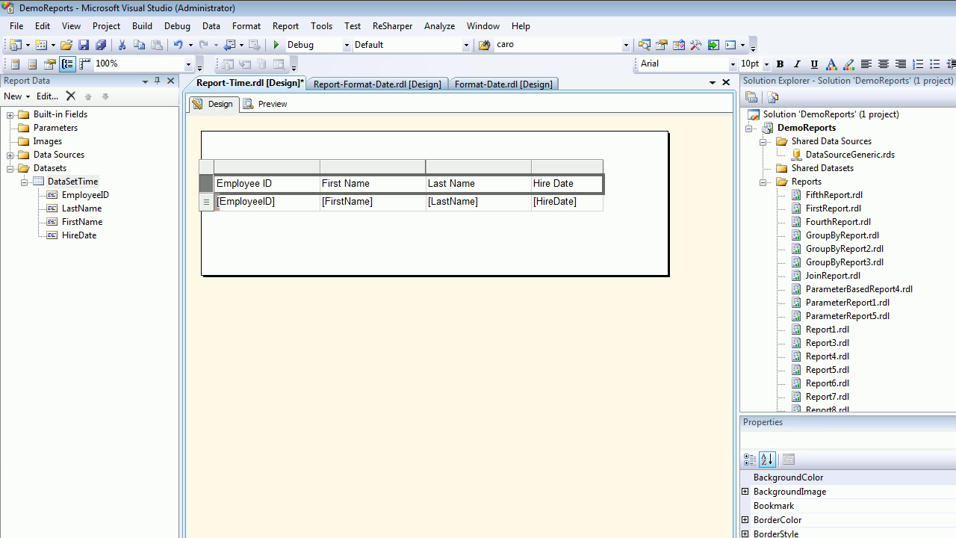
click(787, 477)
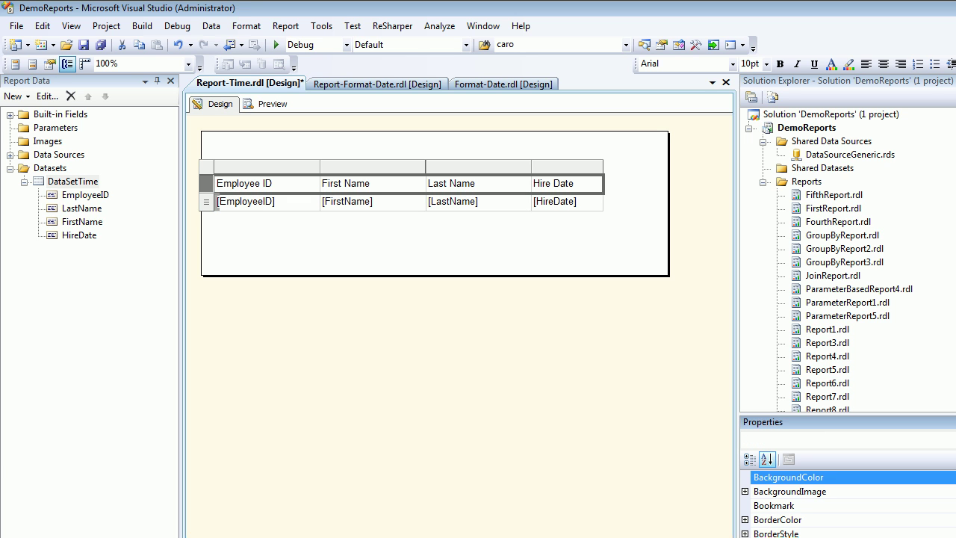
click(954, 477)
click(954, 523)
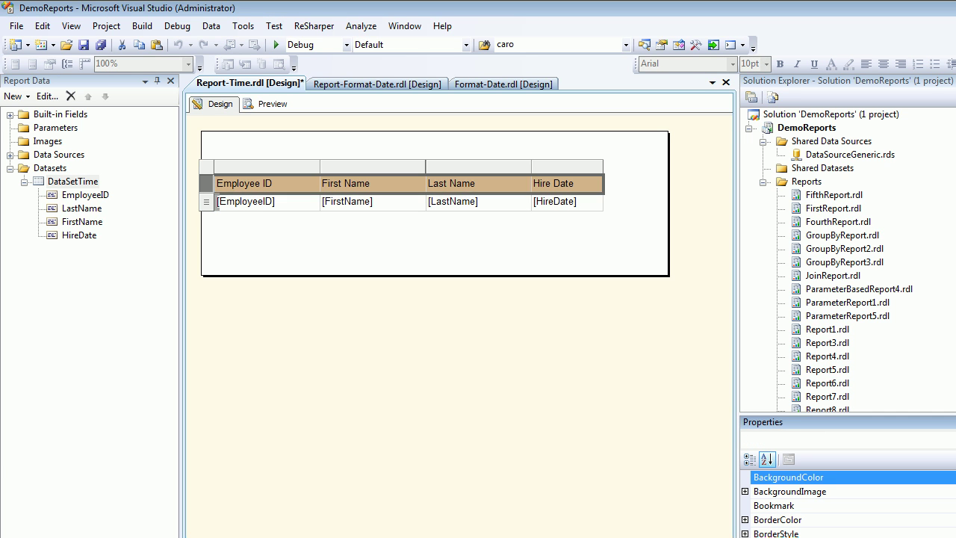
click(418, 242)
key(ctrl+s)
click(267, 202)
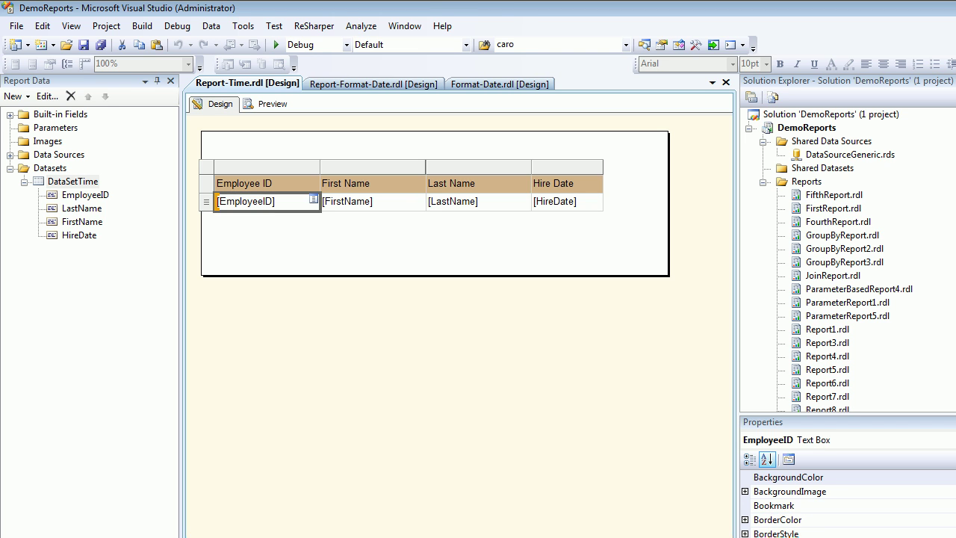
click(463, 202)
double_click(554, 201)
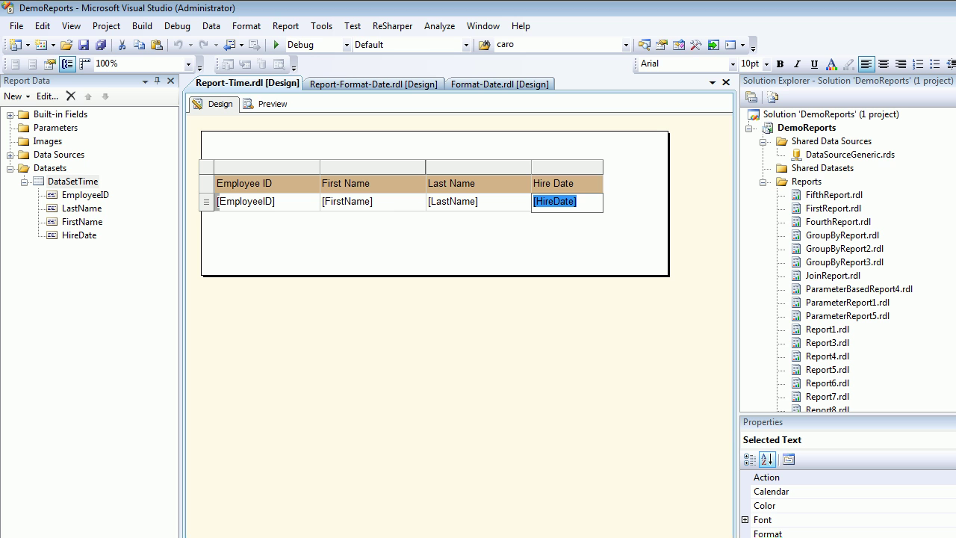
right_click(555, 202)
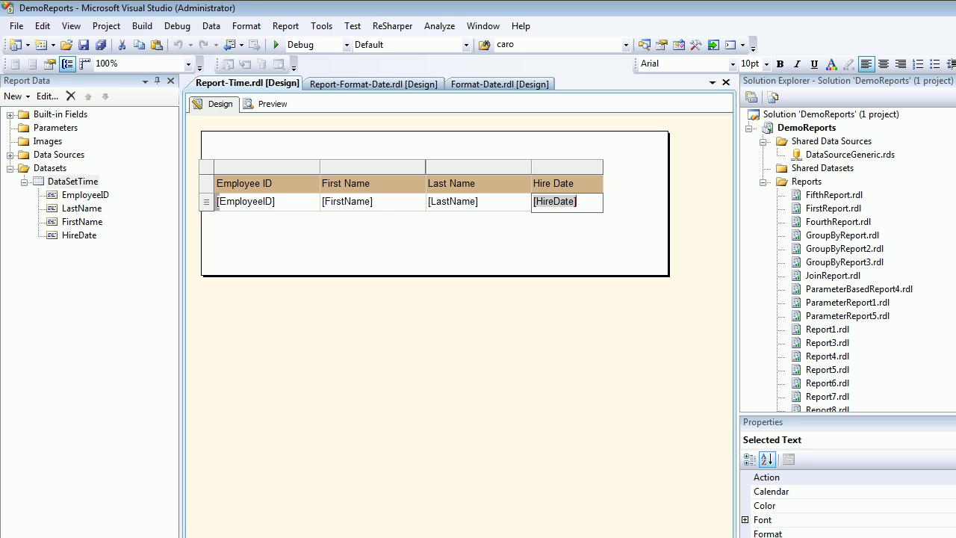
click(597, 224)
key(Escape)
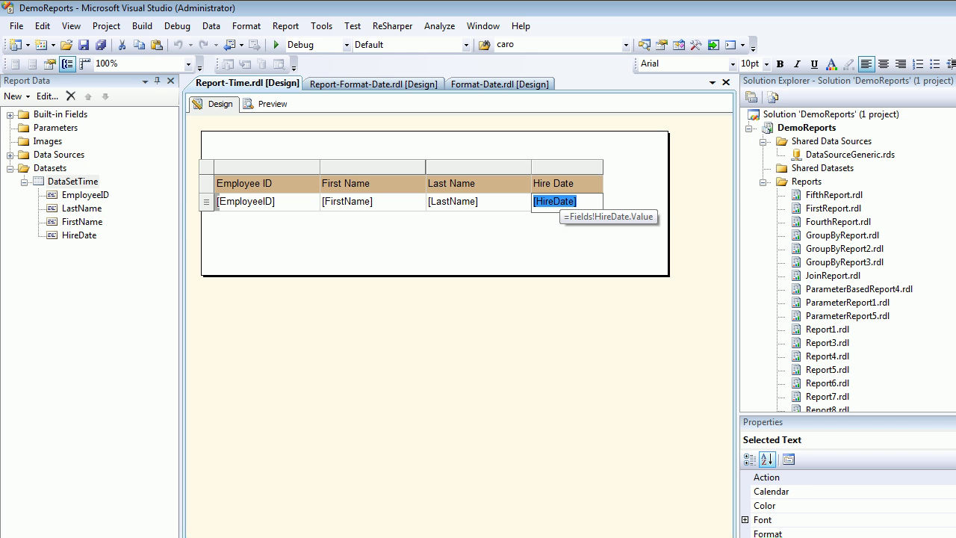
key(Escape)
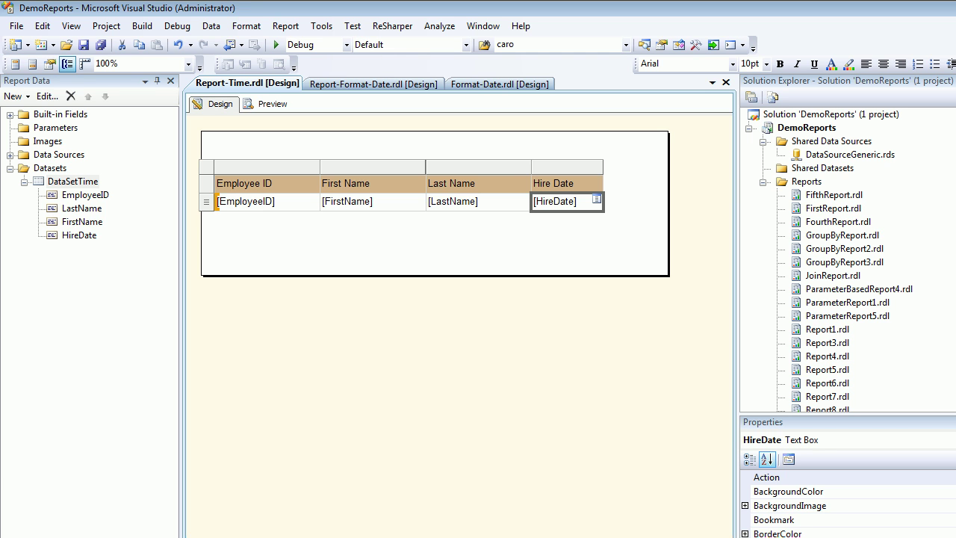
Step: Format the HireDate text box as Time with the type 1/31/2000 1:30 PM and preview the report
right_click(556, 195)
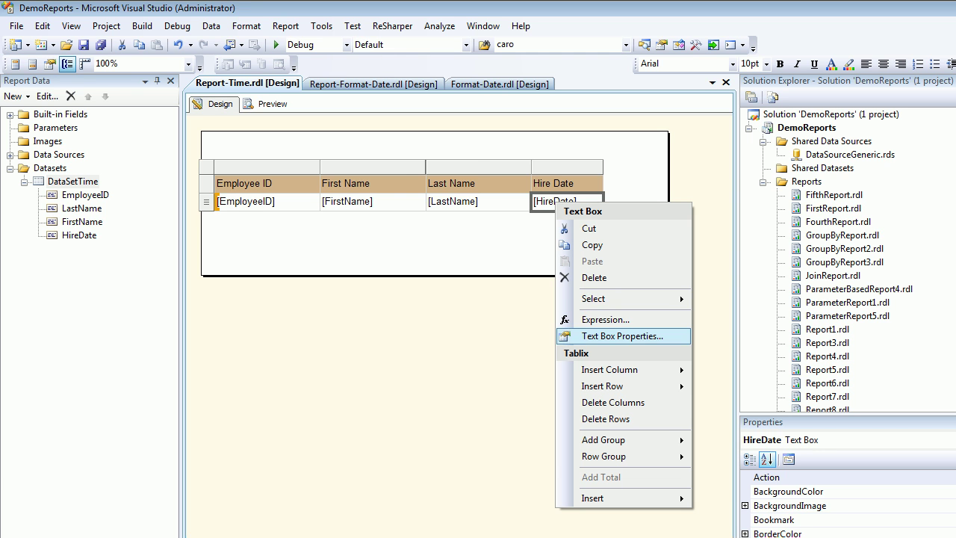
click(606, 335)
click(436, 182)
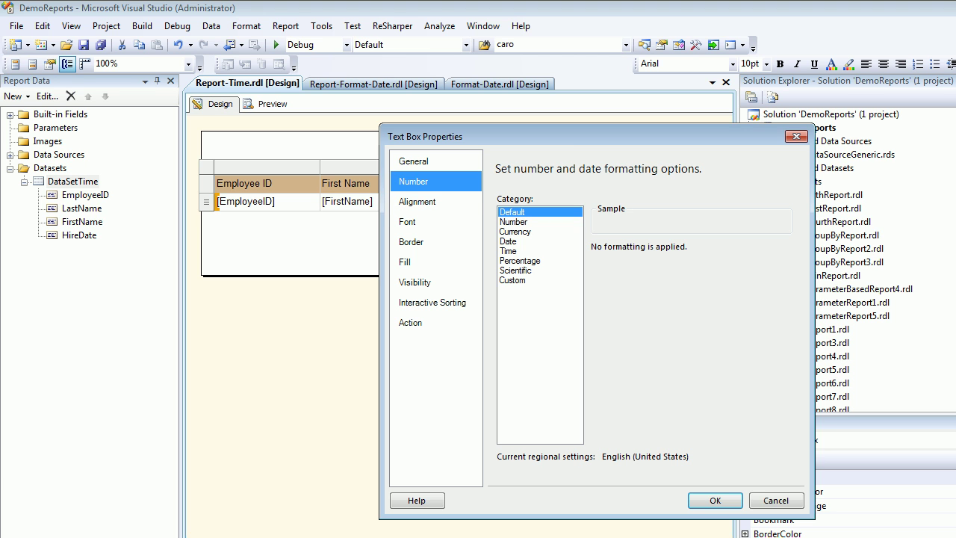
click(508, 251)
click(627, 345)
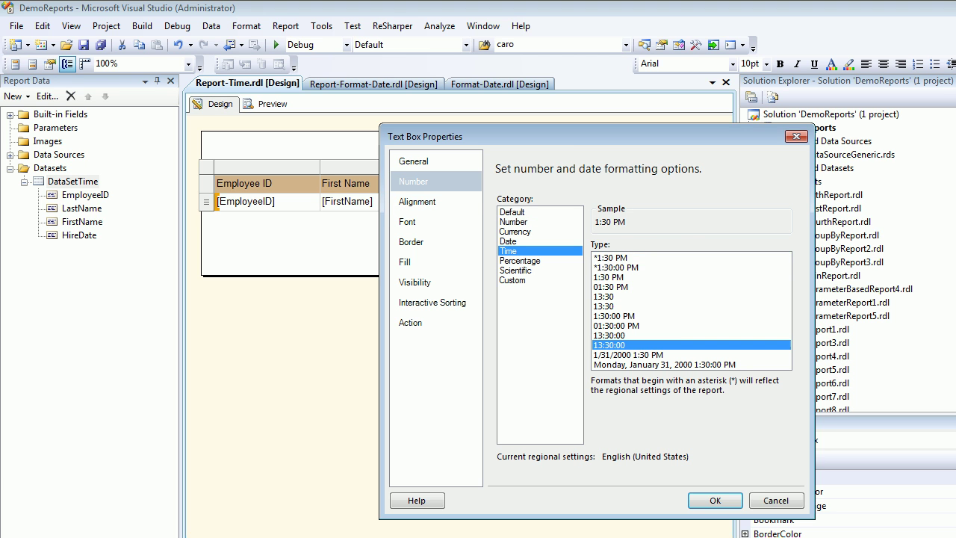
click(628, 355)
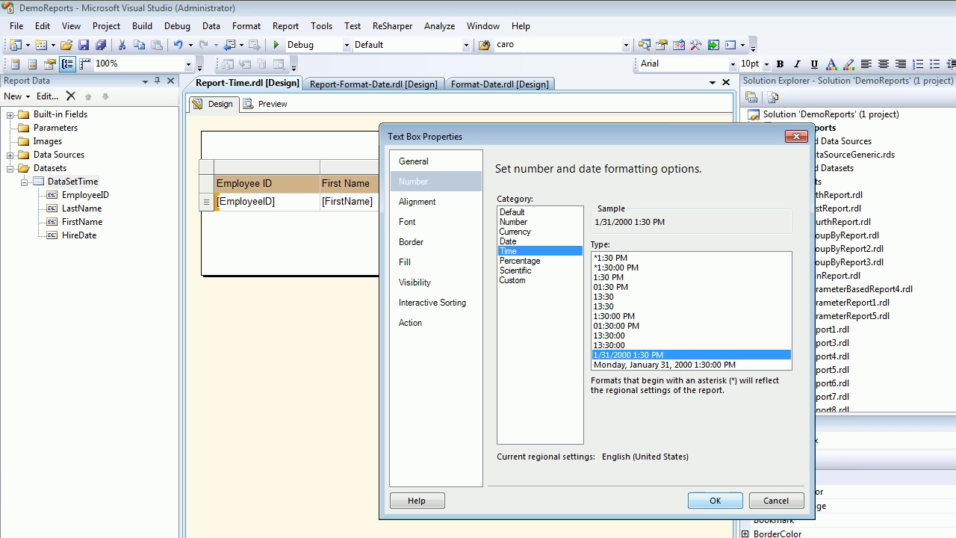
click(714, 500)
click(272, 104)
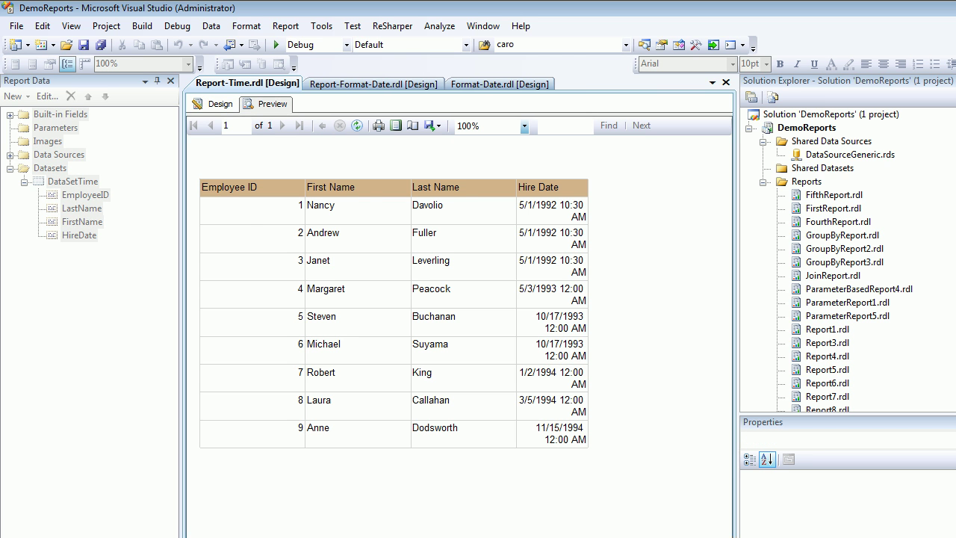
Step: Widen the Hire Date column to the right edge of the report body, preview the report and return to the design
click(216, 104)
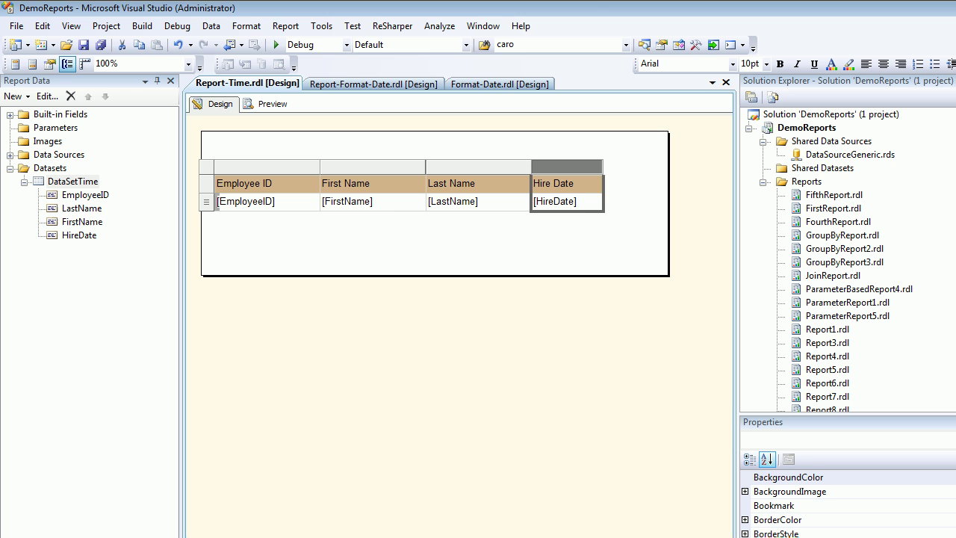
drag(602, 166, 668, 166)
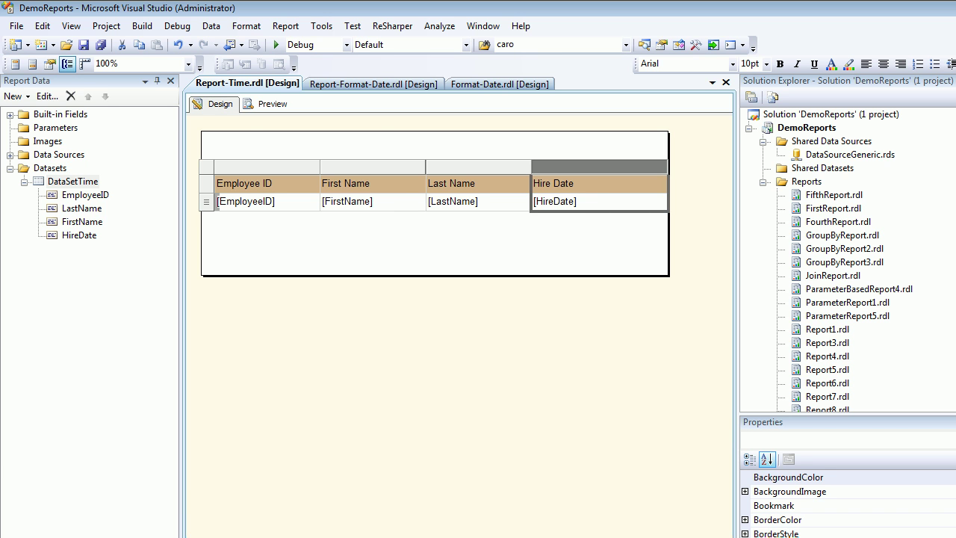
click(267, 104)
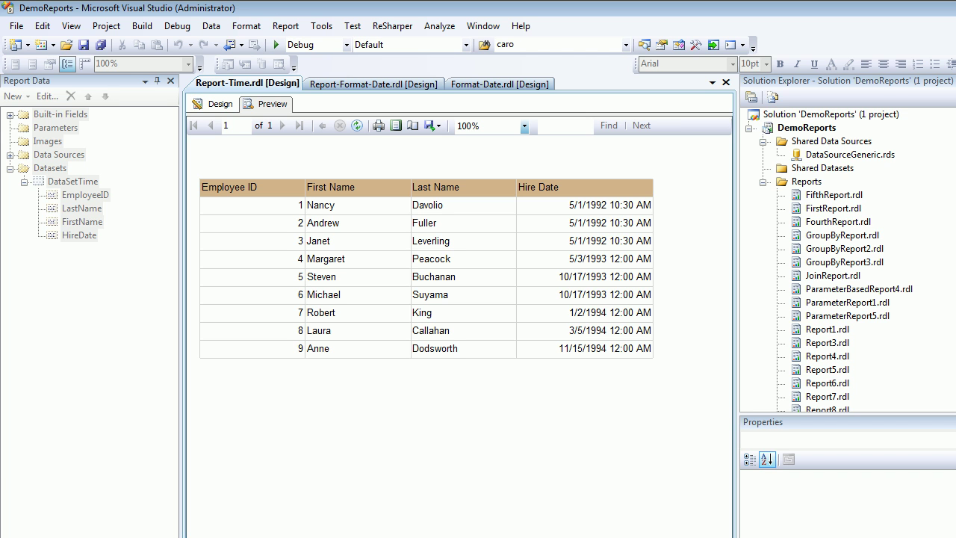
click(216, 104)
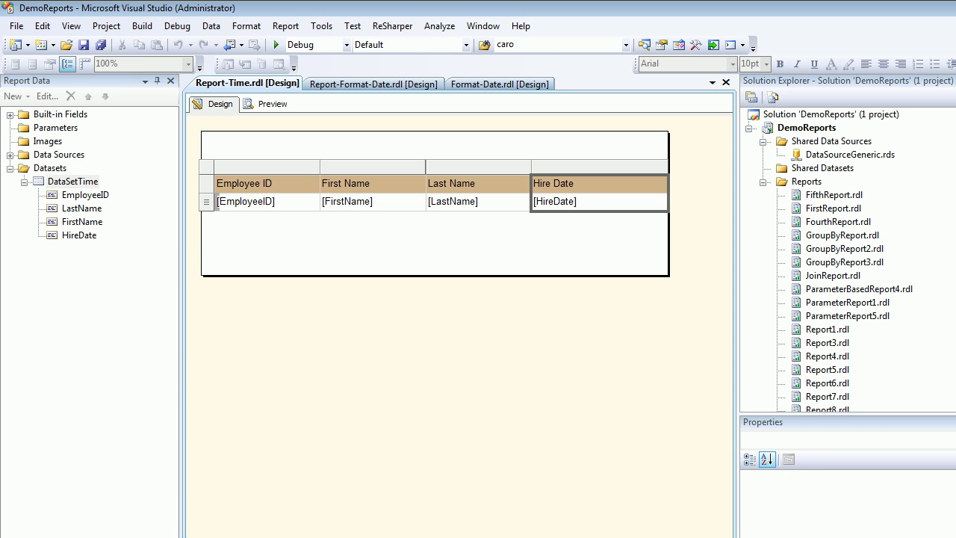
Step: Change the HireDate text box's Time format to the type 1:30:00 PM and preview the report
click(598, 202)
right_click(621, 206)
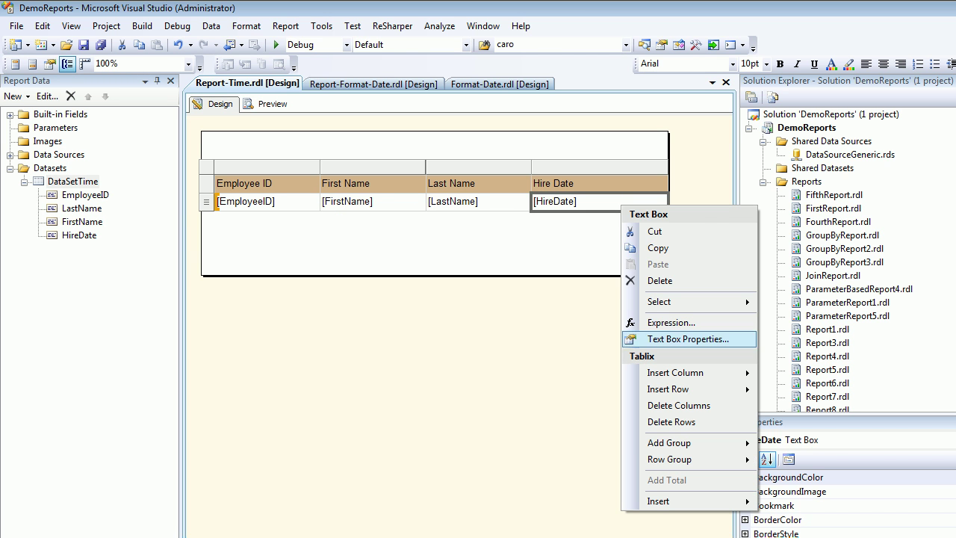
click(687, 338)
click(414, 182)
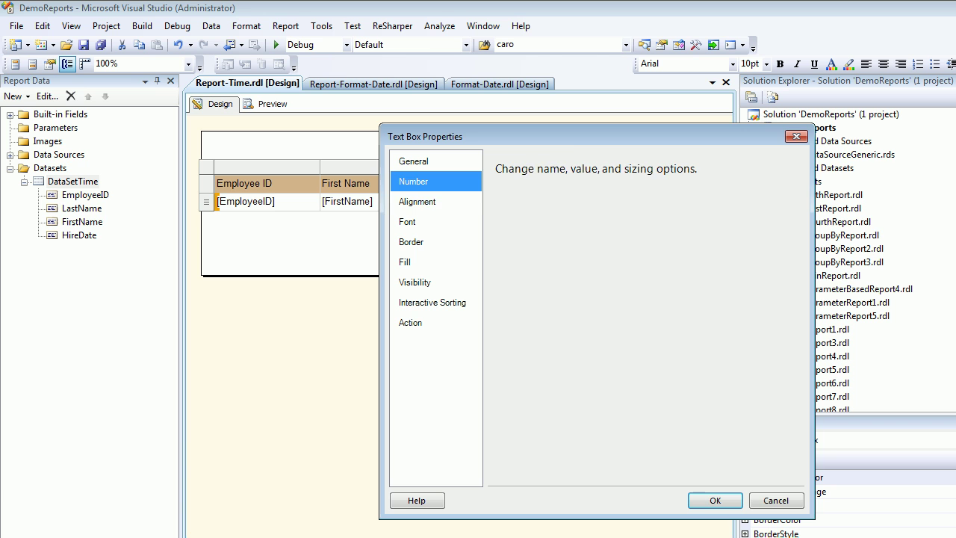
click(614, 345)
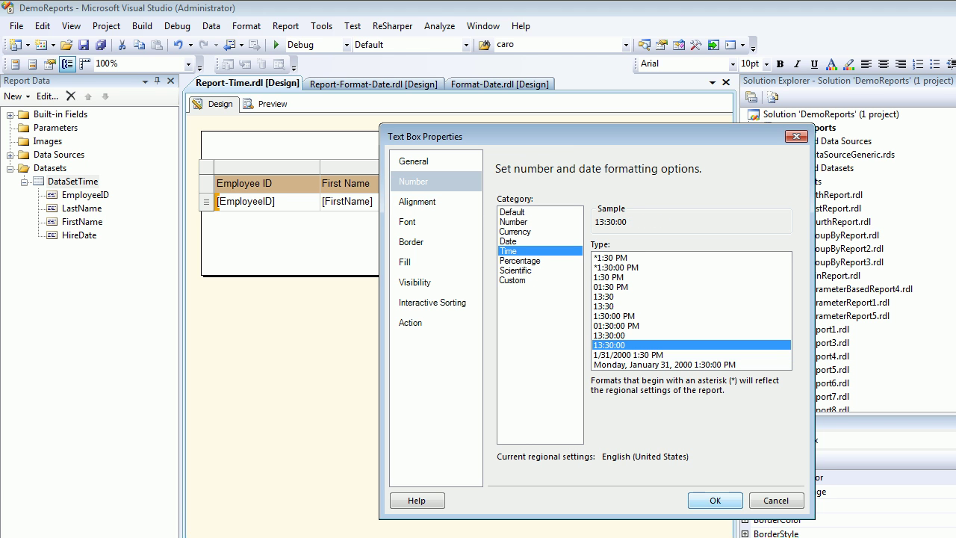
click(613, 316)
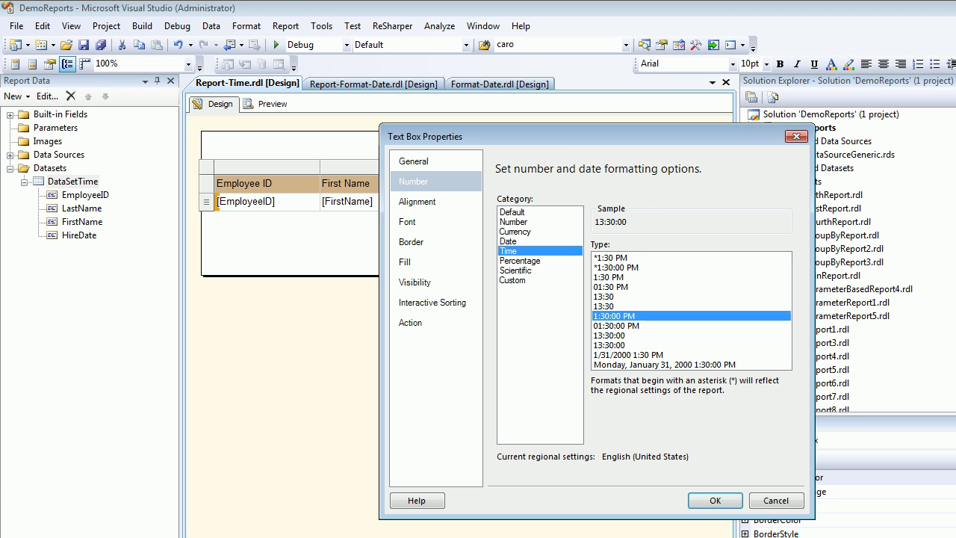
click(715, 501)
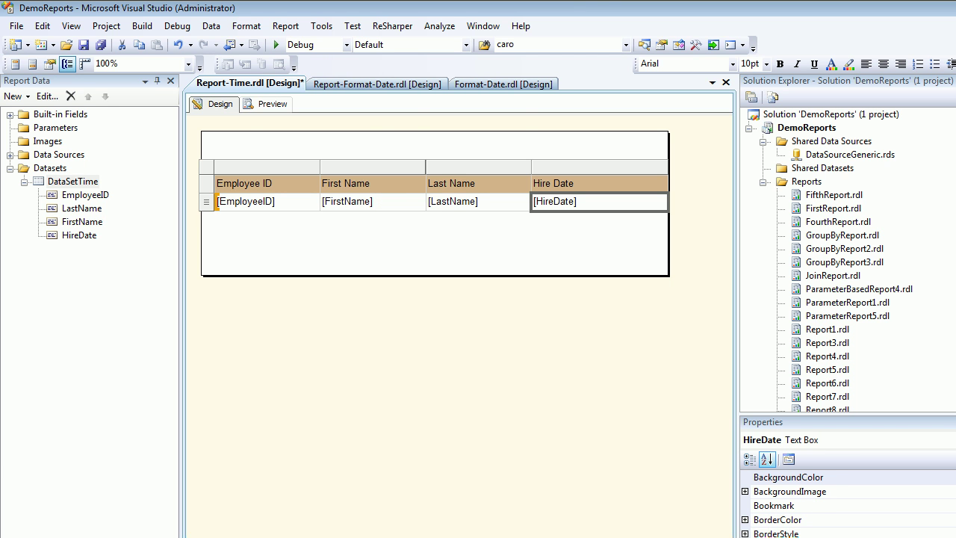
click(268, 104)
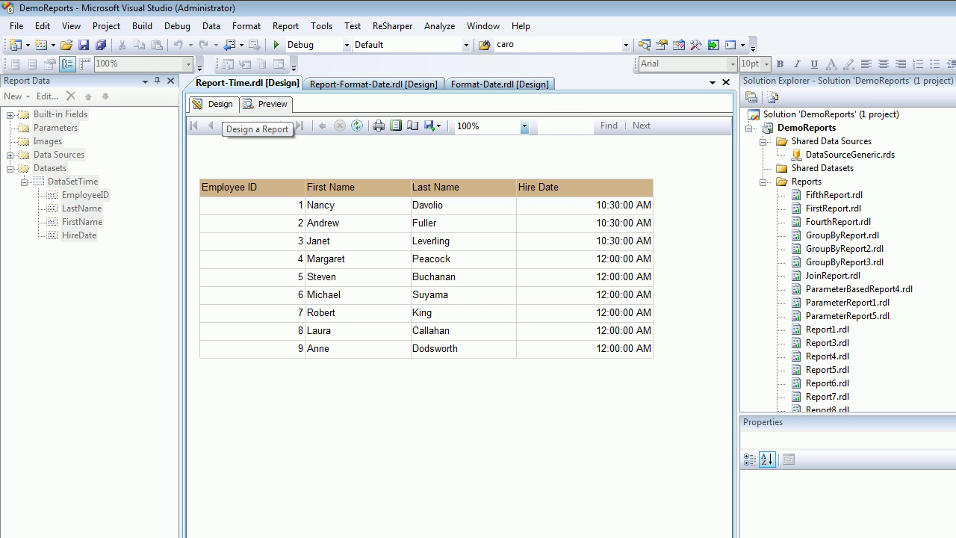
click(216, 104)
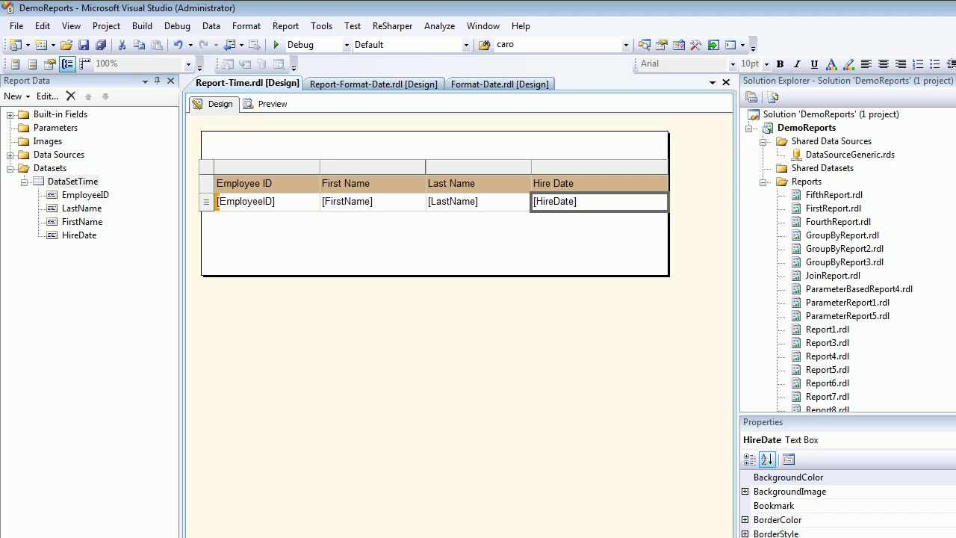
Step: Set the HireDate text box's Time format to the type 1/31/2000 1:30 PM, then preview and save the report
right_click(642, 207)
click(708, 341)
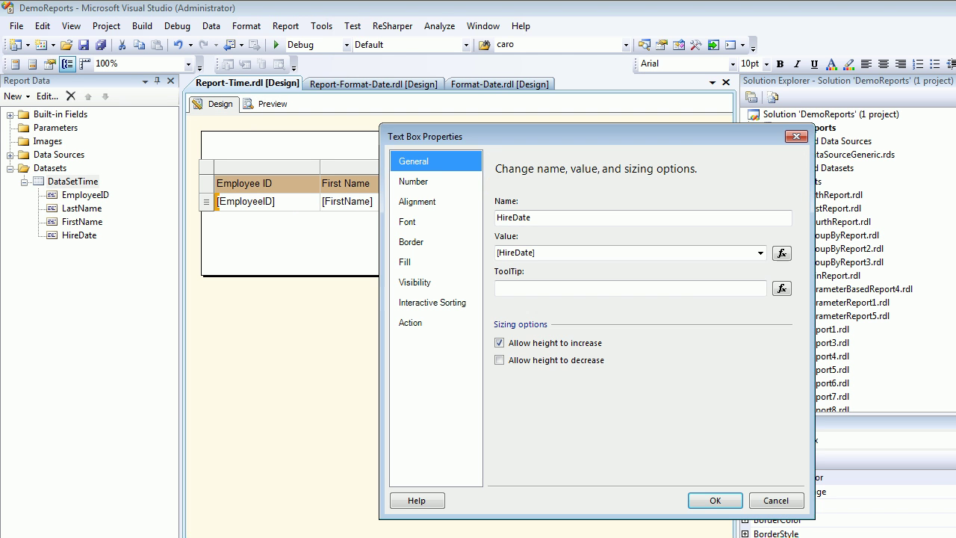
click(412, 181)
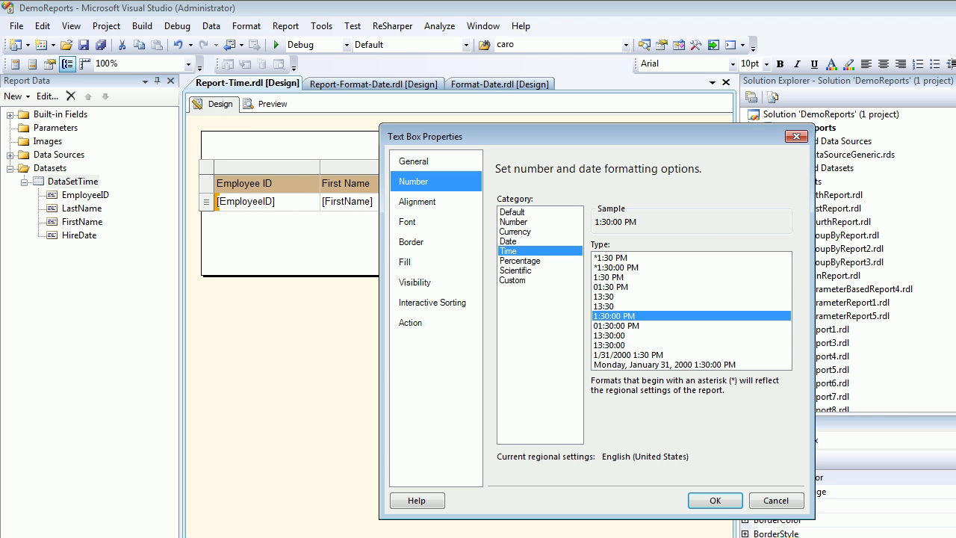
click(629, 355)
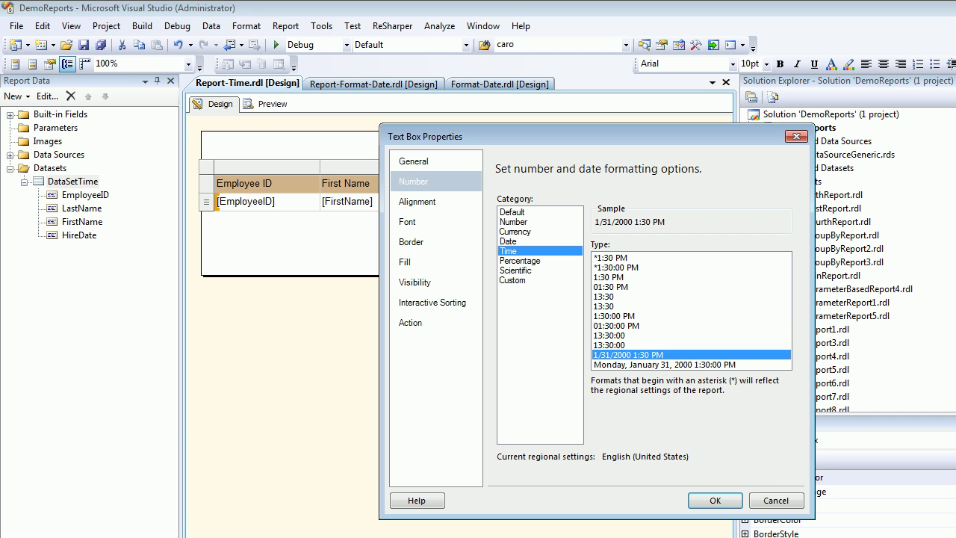
click(714, 501)
click(270, 104)
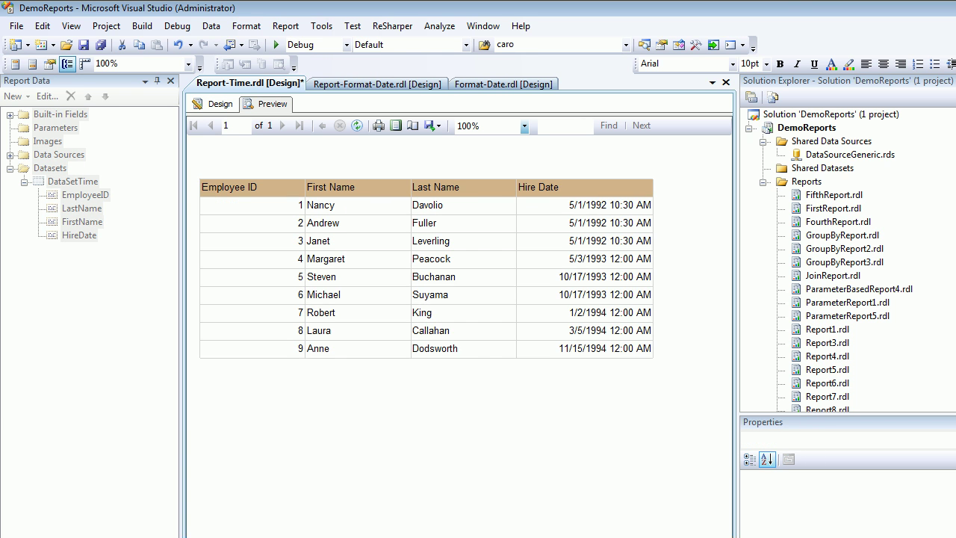
key(ctrl+s)
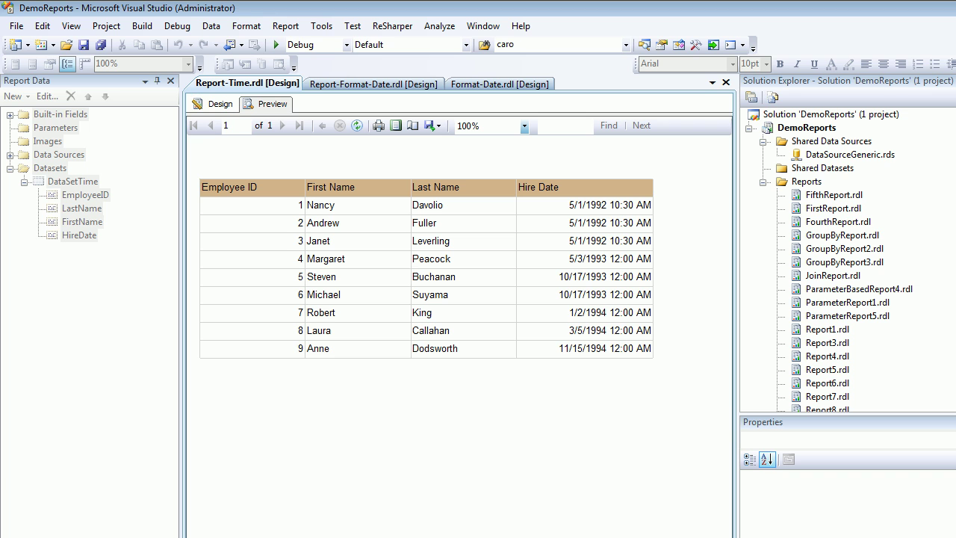